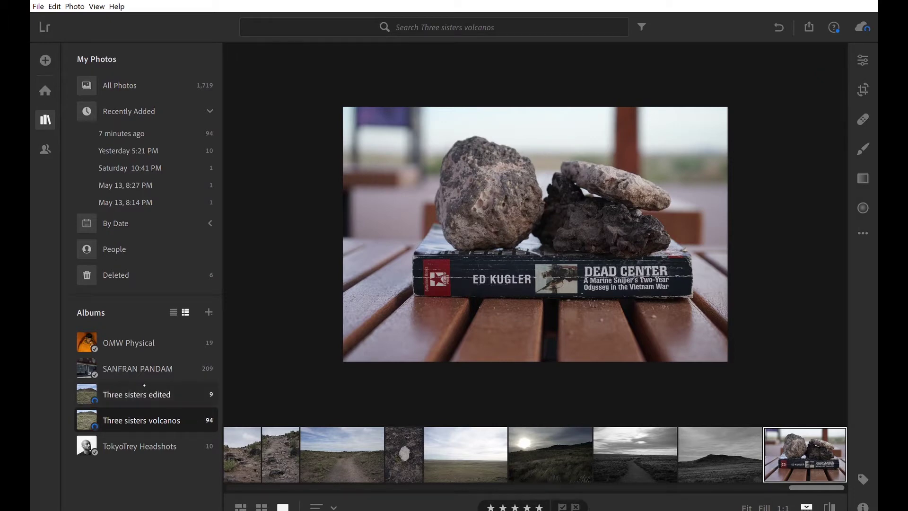
# Open the Three sisters edited album and bring up its photo of the hill with the Do Not Enter sign for editing
pyautogui.click(138, 394)
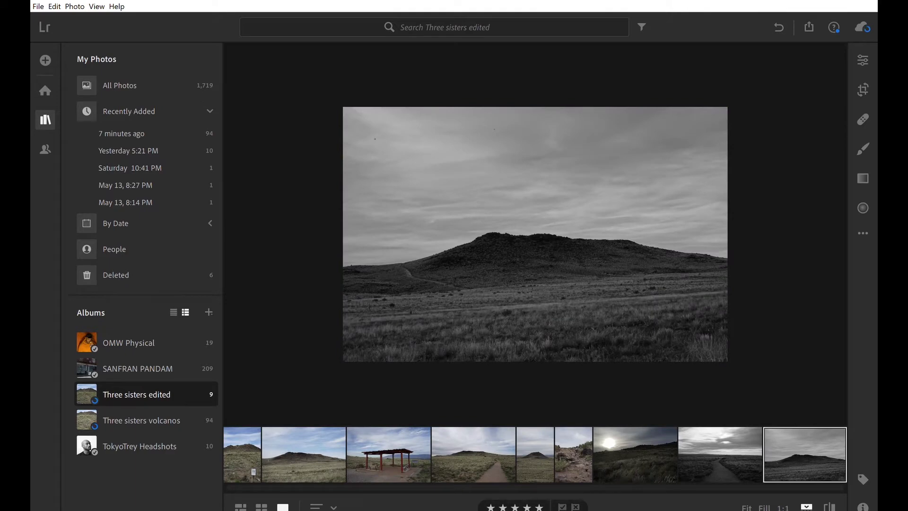
pyautogui.click(242, 454)
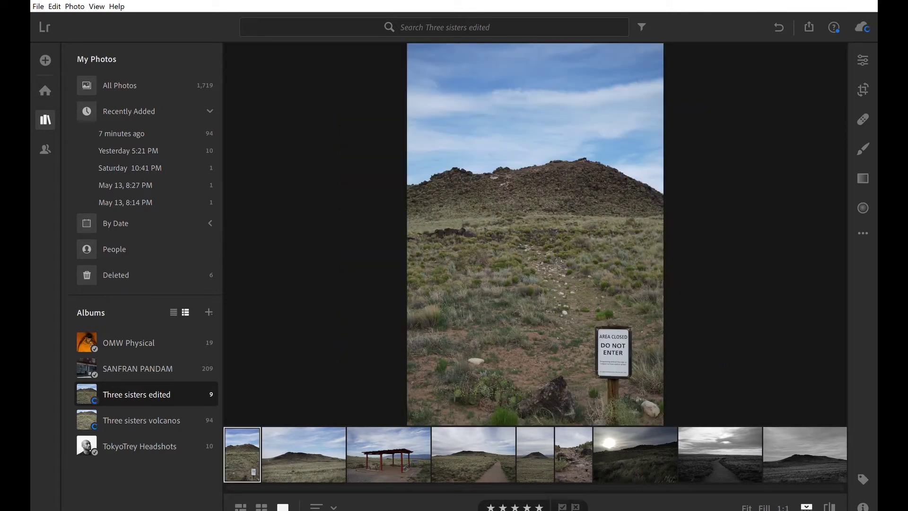
pyautogui.click(864, 60)
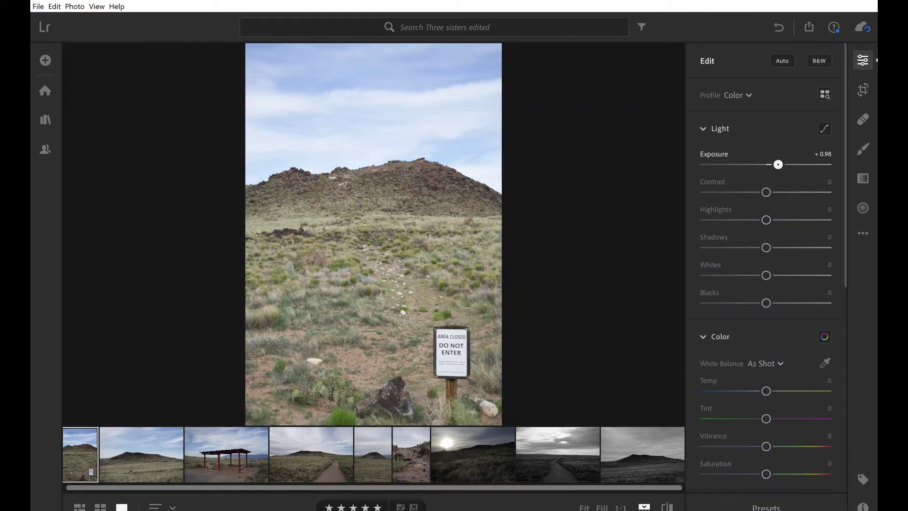
# Set the sign photo's Exposure to −0.30, Contrast to +25, Temp to −4, Whites to +5 and Blacks to −10
pyautogui.moveTo(779, 164); pyautogui.dragTo(781, 192)
pyautogui.moveTo(767, 391)
pyautogui.mouseDown()
pyautogui.moveTo(754, 391)
pyautogui.moveTo(764, 390)
pyautogui.mouseUp()
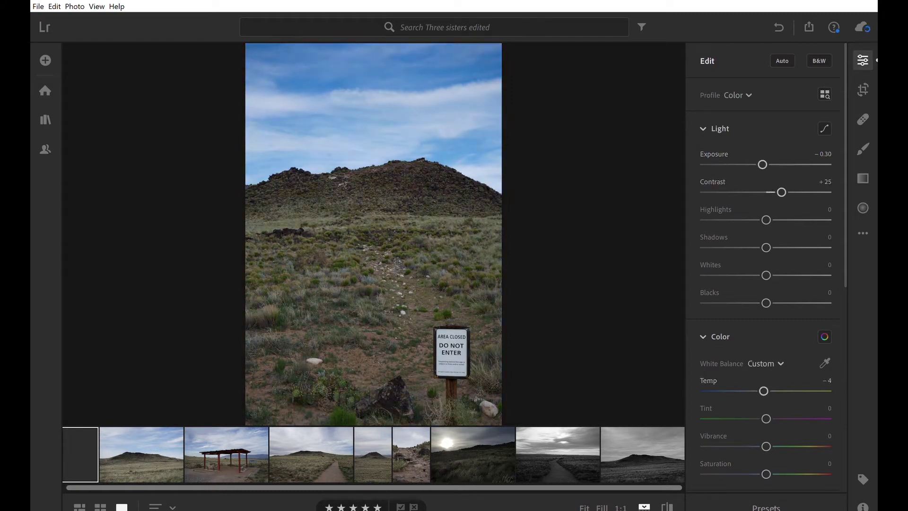
pyautogui.moveTo(766, 303); pyautogui.dragTo(769, 275)
pyautogui.scroll(-3, 373, 234)
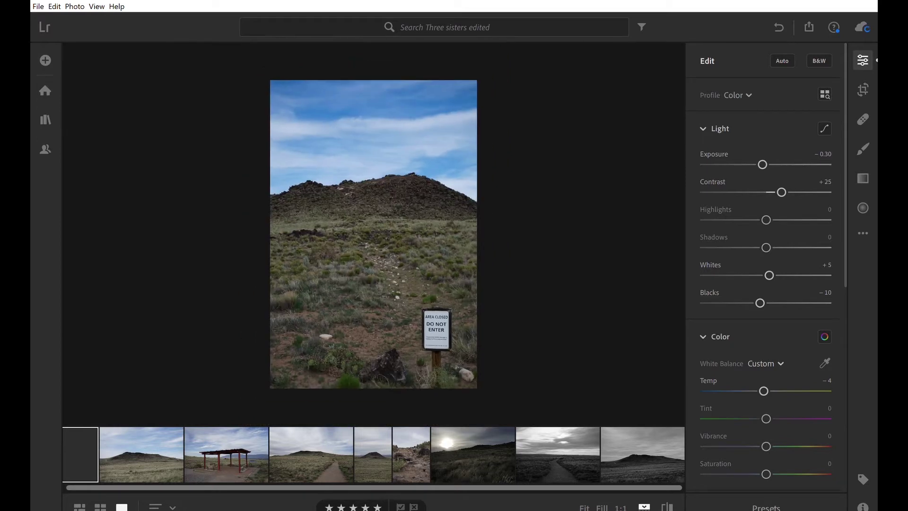
# Mute the sign photo's colors by setting Vibrance to −100 and Saturation to −46
pyautogui.scroll(-3, 766, 275)
pyautogui.moveTo(766, 330); pyautogui.dragTo(705, 330)
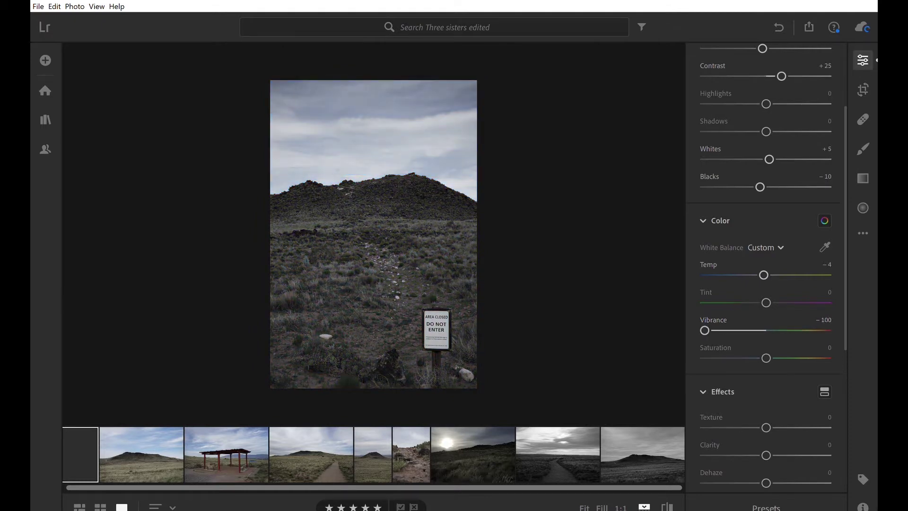
pyautogui.moveTo(767, 358); pyautogui.dragTo(738, 359)
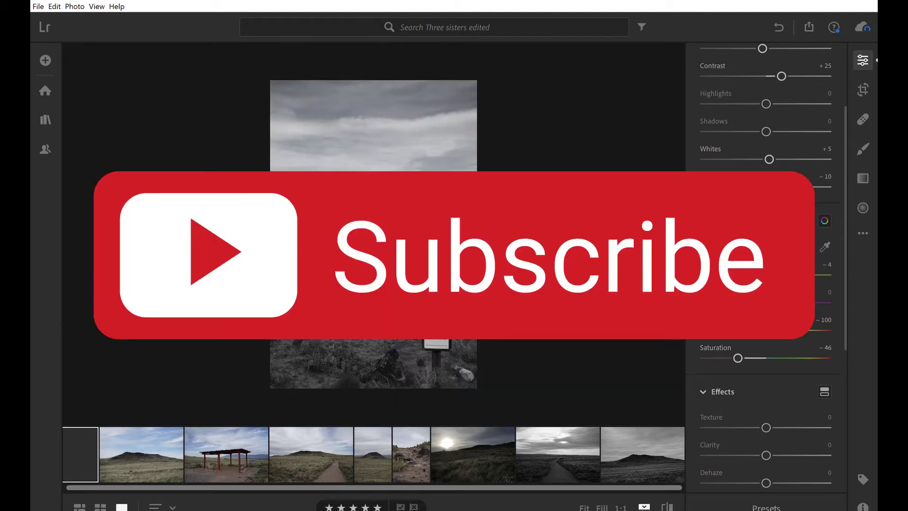
# Raise the Blacks and Contrast of the sign photo slightly
pyautogui.scroll(5, 764, 265)
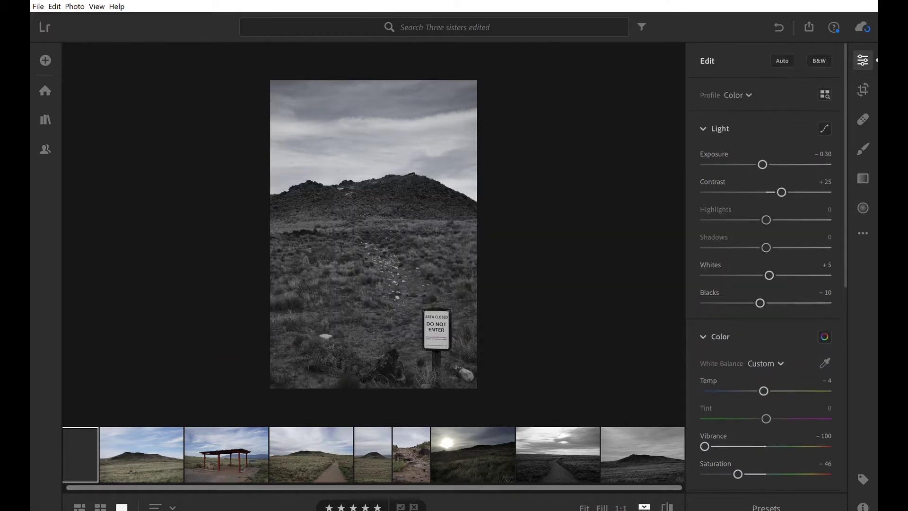
pyautogui.moveTo(760, 303)
pyautogui.mouseDown()
pyautogui.moveTo(776, 302)
pyautogui.moveTo(763, 302)
pyautogui.mouseUp()
pyautogui.moveTo(781, 192); pyautogui.dragTo(784, 192)
# On the next photo, set Vibrance to +45, Exposure to −0.23, Contrast to +6, Highlights to −6, Shadows to +48 and Clarity to +35
pyautogui.press('Right')
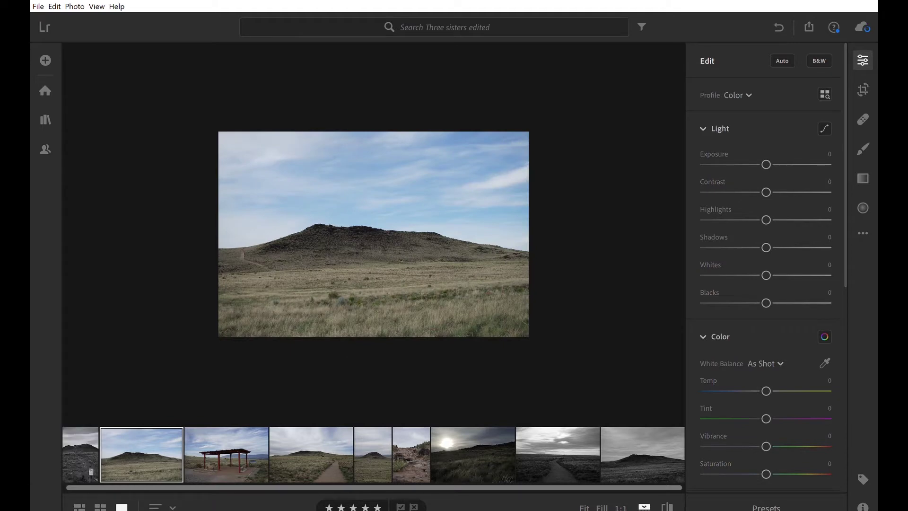
pyautogui.moveTo(766, 446); pyautogui.dragTo(795, 446)
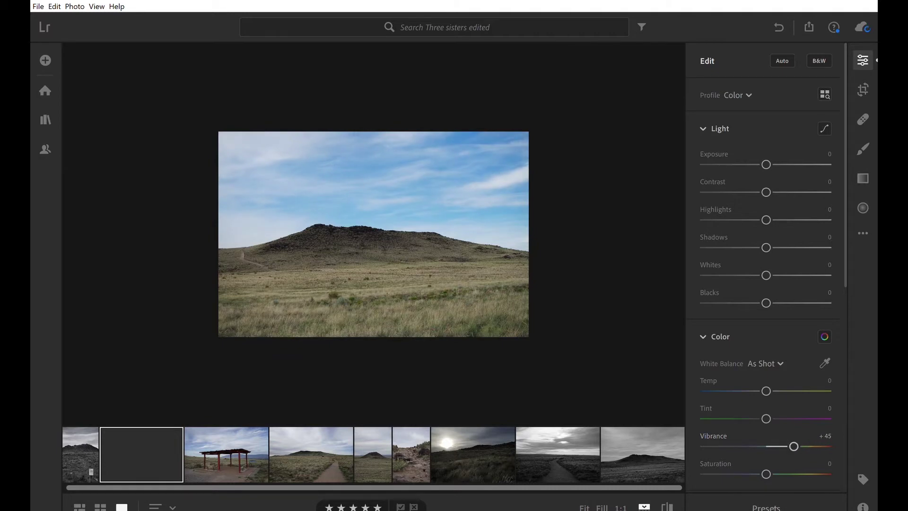
pyautogui.moveTo(767, 165); pyautogui.dragTo(795, 245)
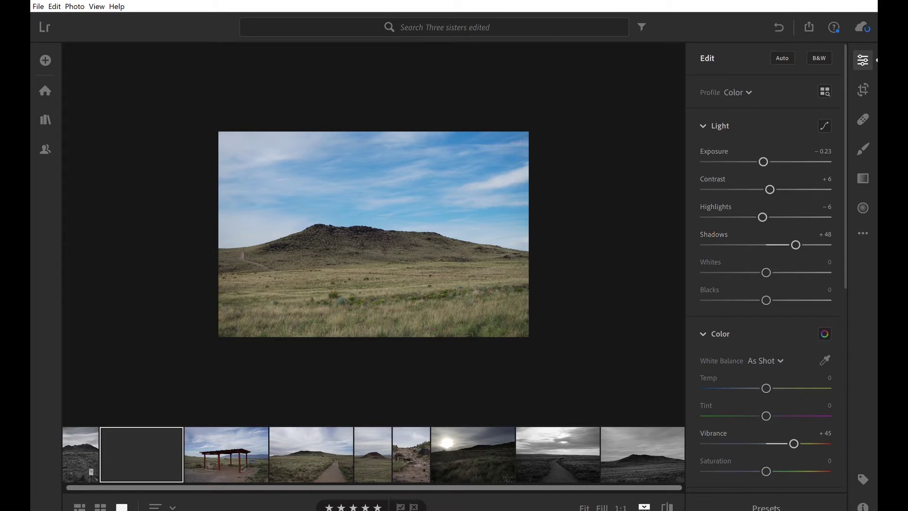
pyautogui.scroll(-5, 764, 265)
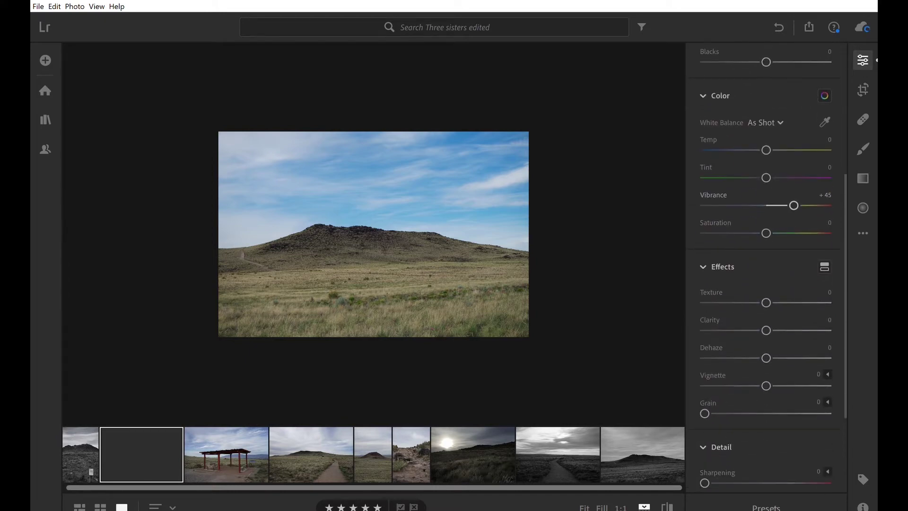
pyautogui.moveTo(766, 330); pyautogui.dragTo(788, 330)
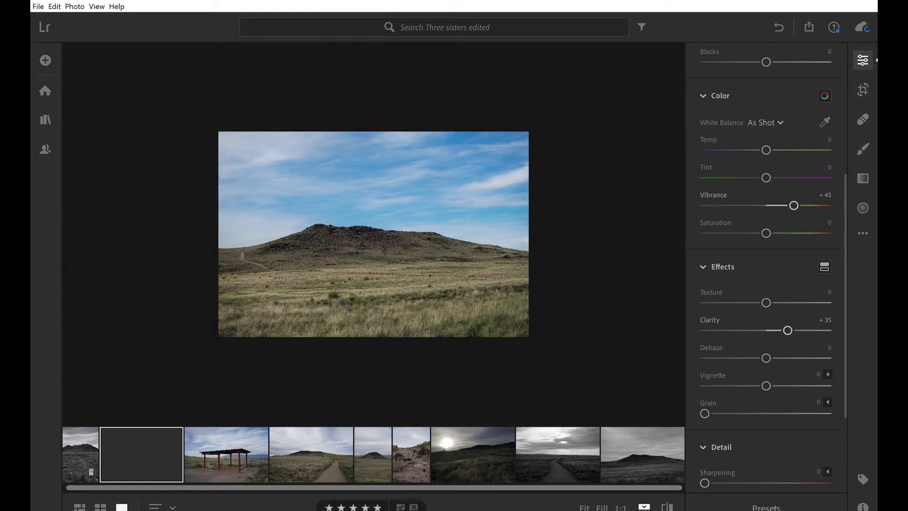
# Convert the red pavilion photo to black and white, with Contrast +29, Highlights −15 and Shadows +19
pyautogui.press('Right')
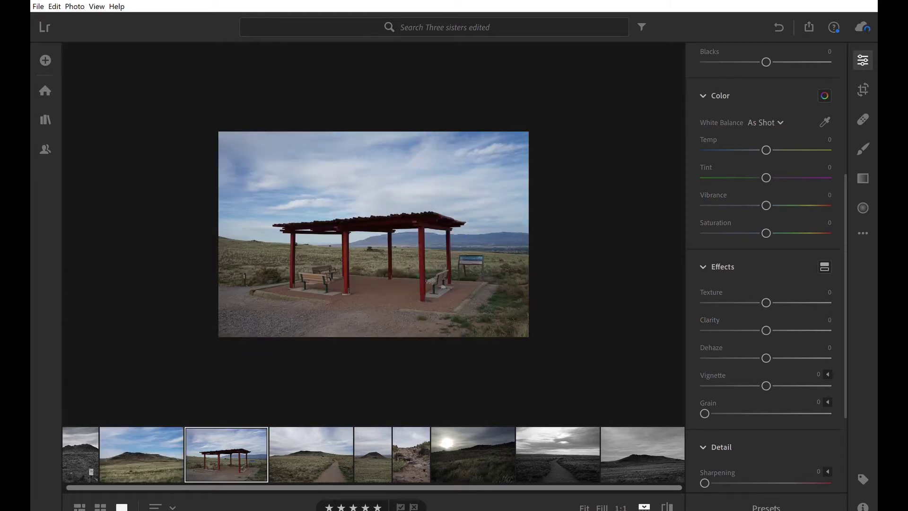
pyautogui.scroll(5, 765, 267)
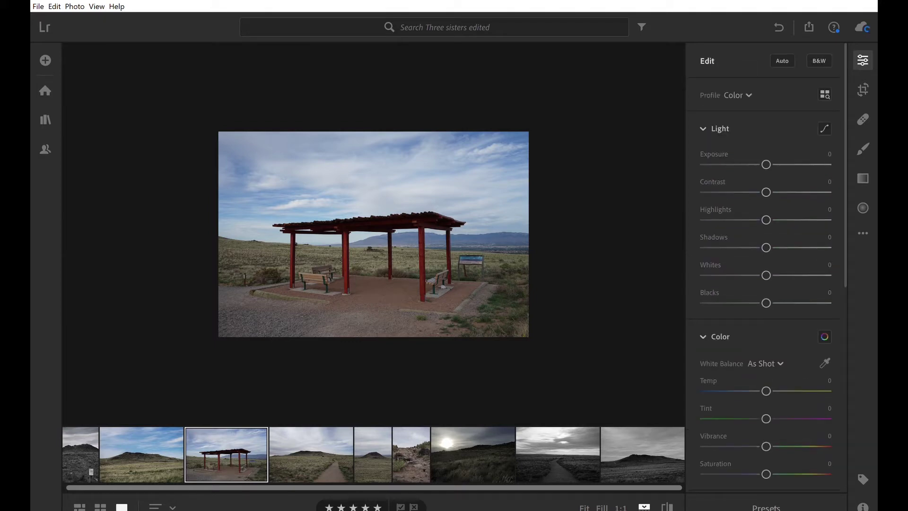
pyautogui.press('v')
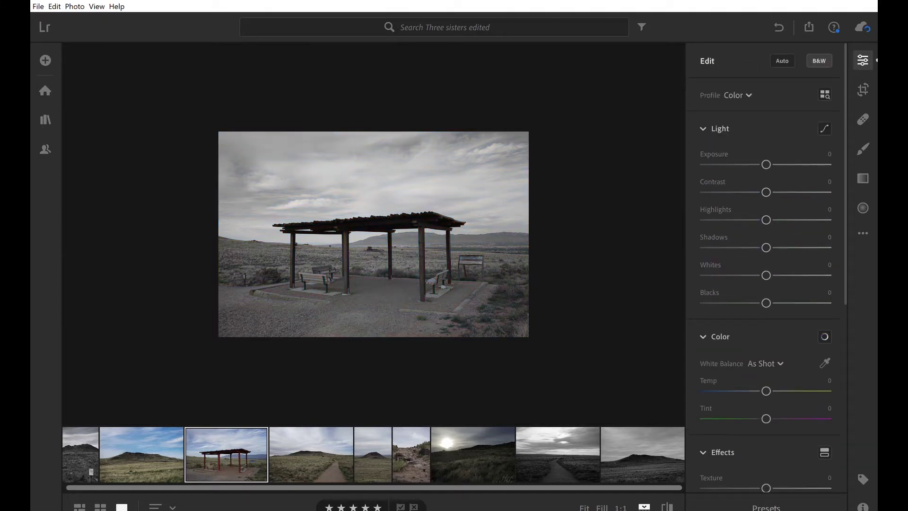
pyautogui.moveTo(767, 192); pyautogui.dragTo(778, 247)
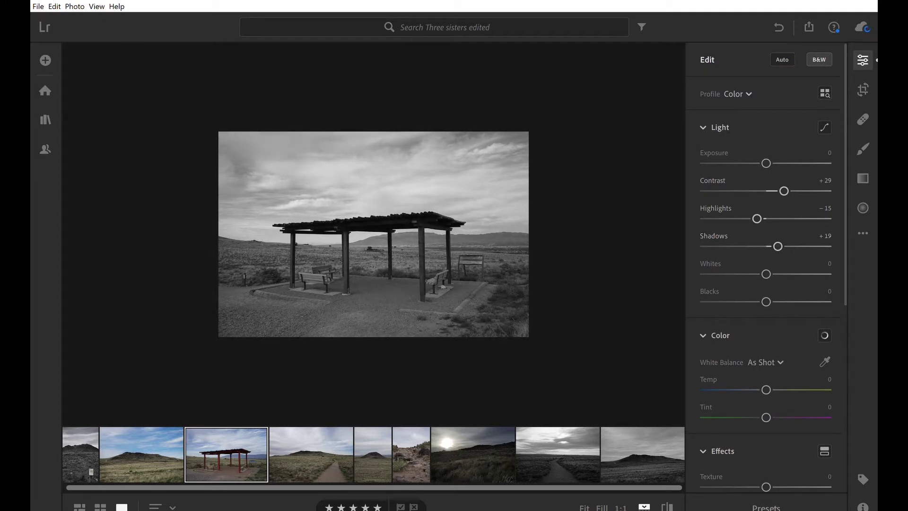
# Try a black-and-white conversion on the photo of the trail leading to the hill
pyautogui.click(321, 457)
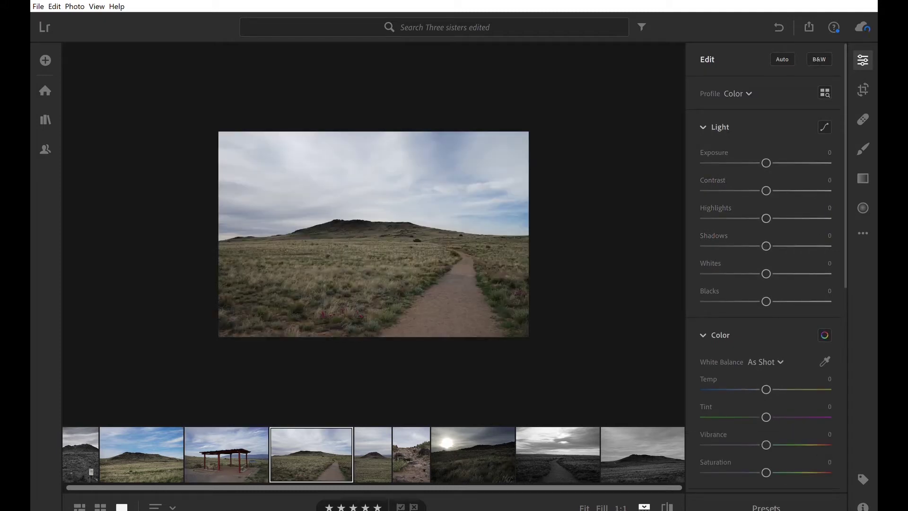
pyautogui.press('v')
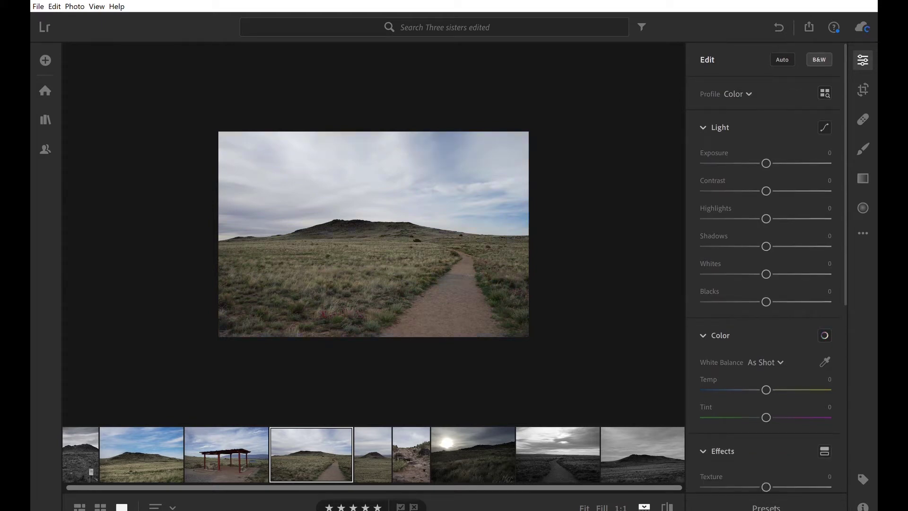
# Convert the portrait photo of the lone hill and the rocky path photo to black and white
pyautogui.click(373, 447)
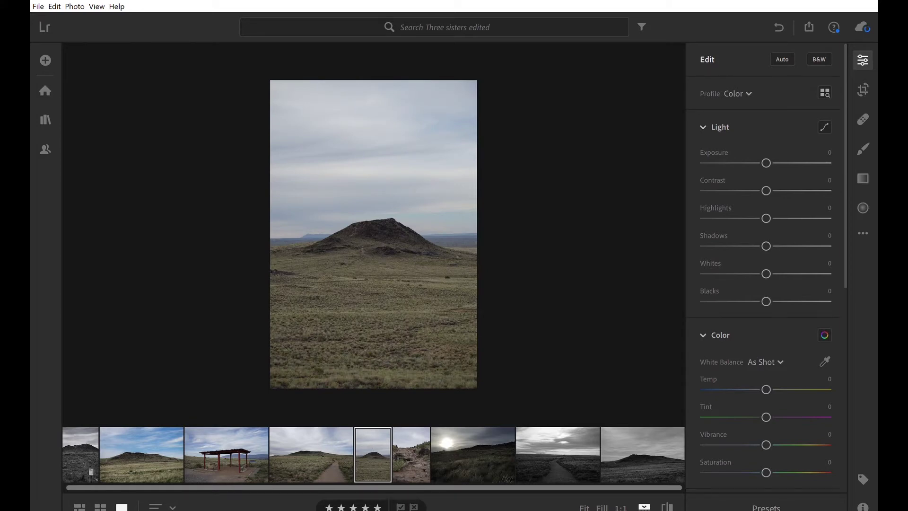
pyautogui.press('v')
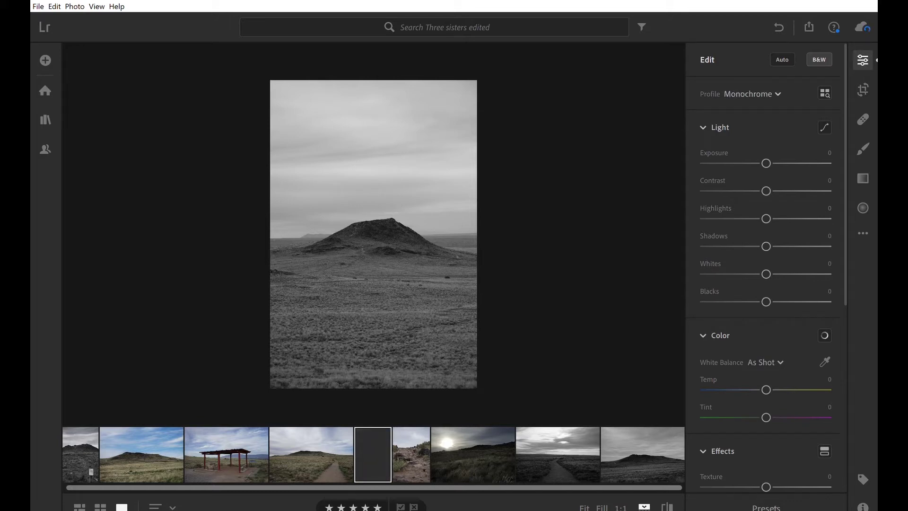
pyautogui.moveTo(766, 163)
pyautogui.mouseDown()
pyautogui.moveTo(750, 163)
pyautogui.moveTo(766, 164)
pyautogui.mouseUp()
pyautogui.press('Right')
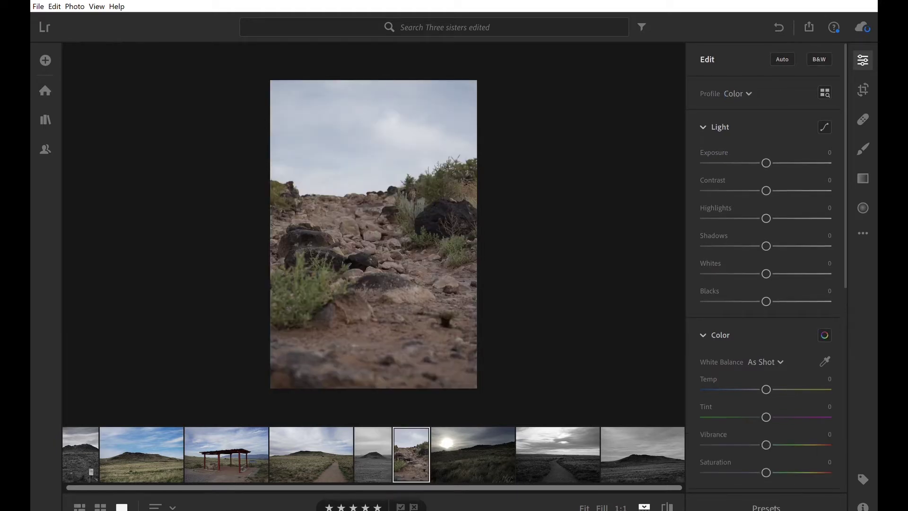
pyautogui.press('v')
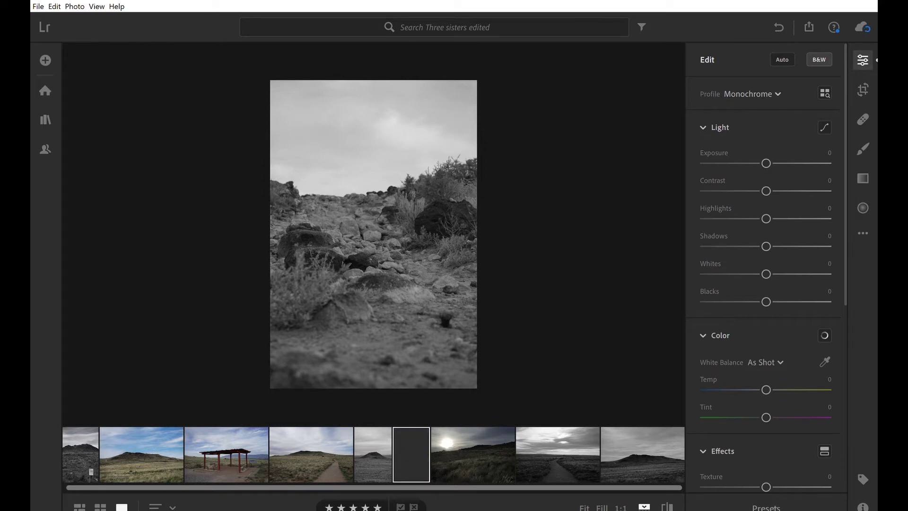
# Return to the trail photo and convert it to black and white
pyautogui.press('Left')
pyautogui.press('Left')
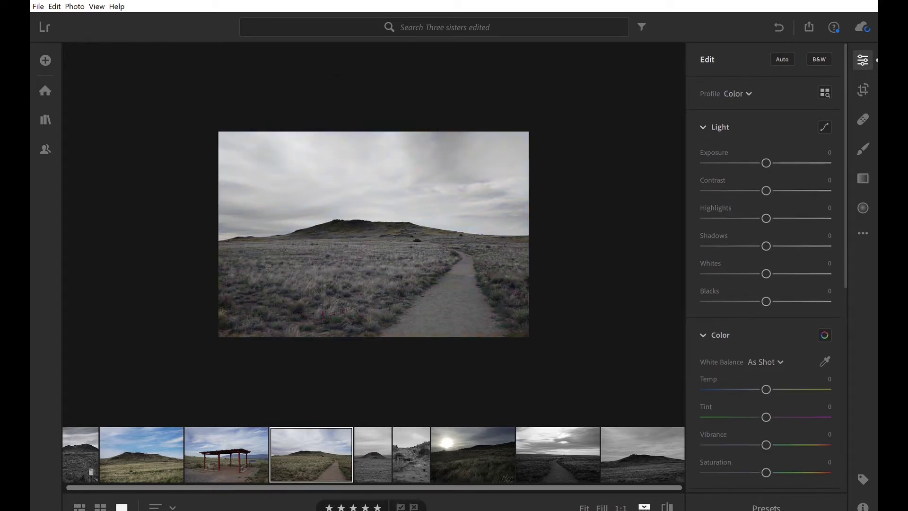
pyautogui.press('v')
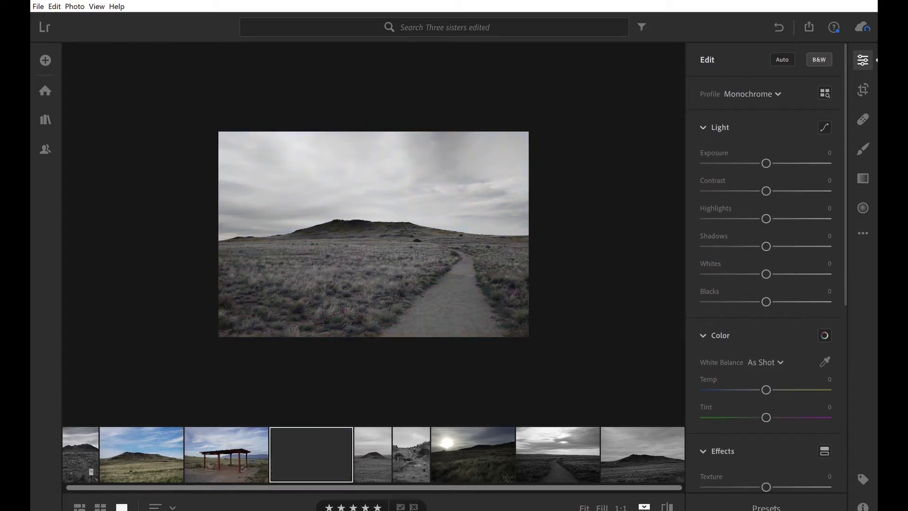
# Set Clarity to +36 and Sharpening to 71 on the low-sun grassland photo and check the grass detail up close
pyautogui.press('Right')
pyautogui.press('Right')
pyautogui.press('Right')
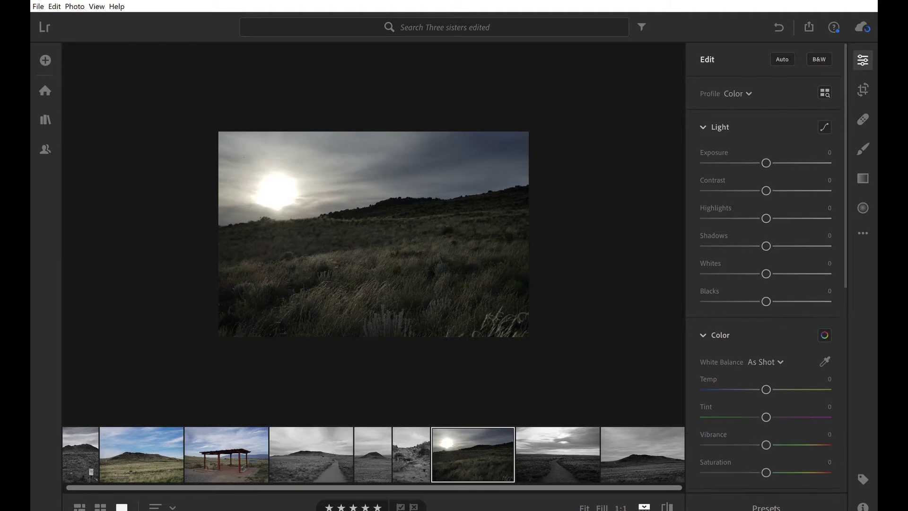
pyautogui.scroll(-6, 766, 270)
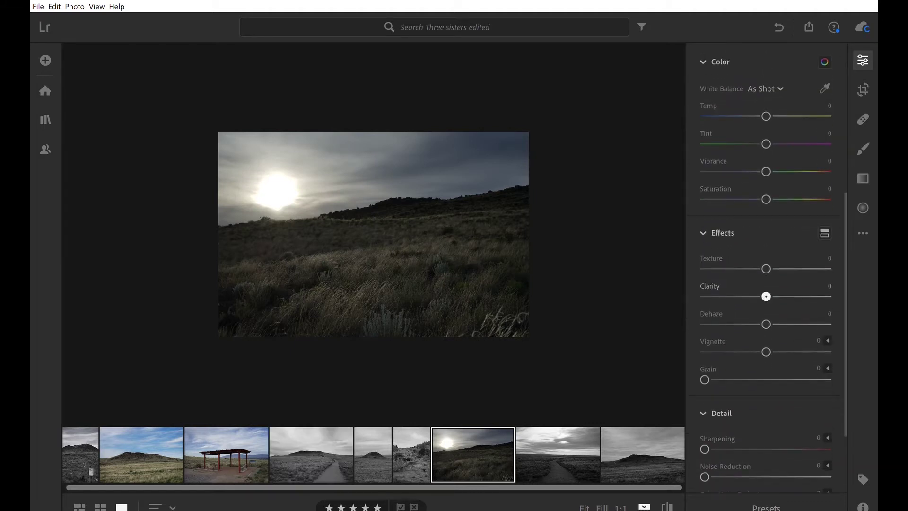
pyautogui.moveTo(767, 296); pyautogui.dragTo(789, 296)
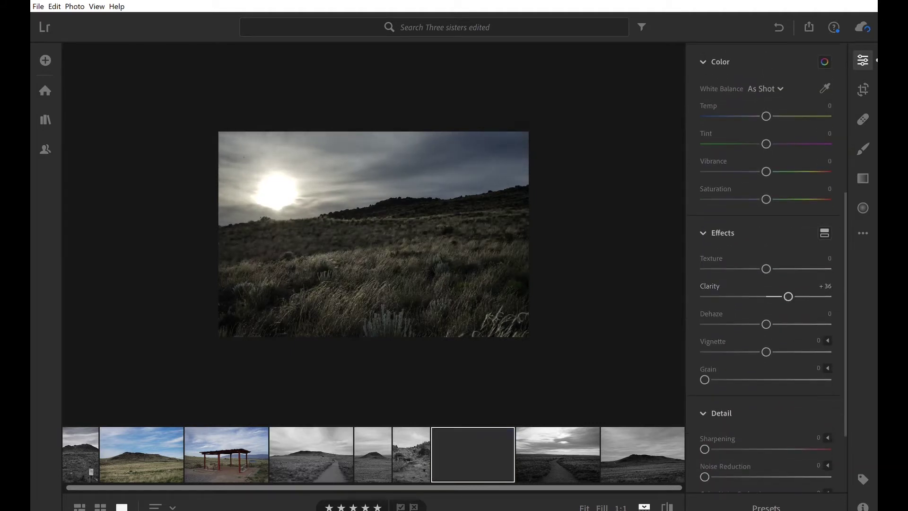
pyautogui.moveTo(705, 454); pyautogui.dragTo(763, 454)
pyautogui.scroll(-2, 766, 269)
pyautogui.press('space')
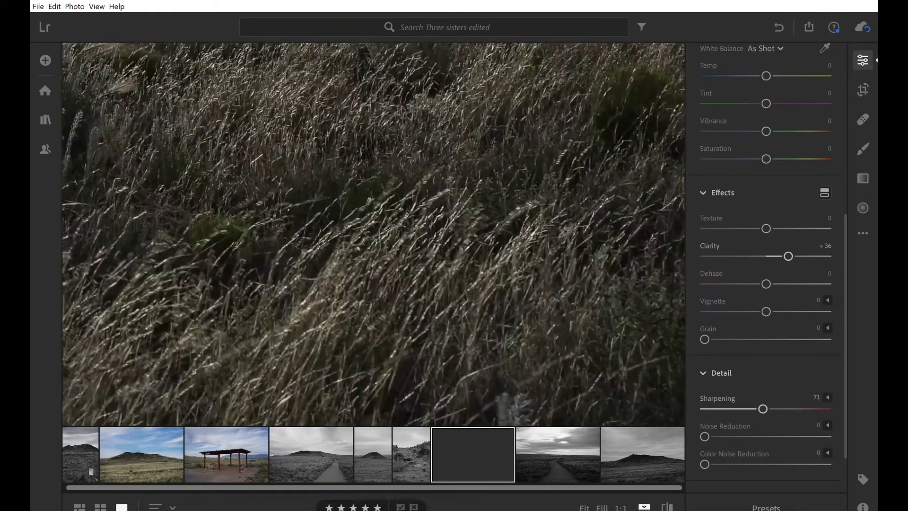
pyautogui.moveTo(411, 142); pyautogui.dragTo(298, 348)
pyautogui.press('z')
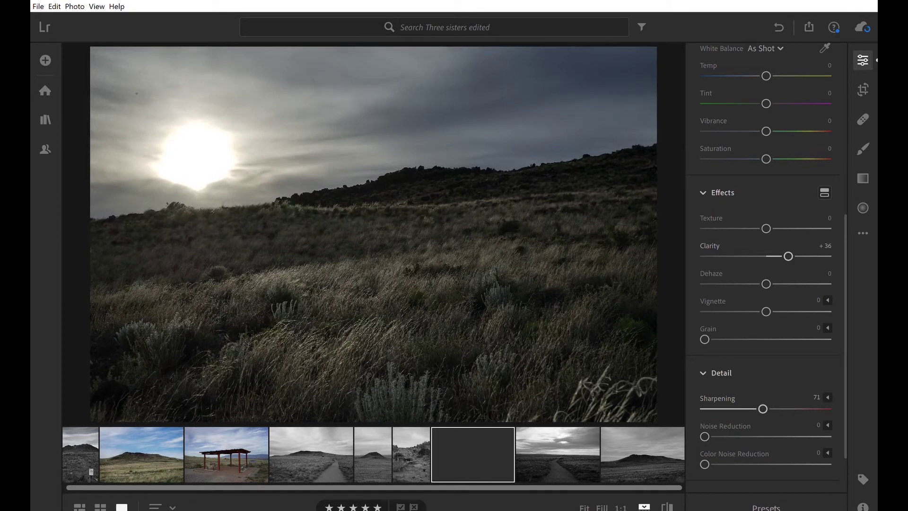
# Set the low-sun photo's Contrast to +36 and Exposure to −0.13
pyautogui.scroll(-2, 767, 265)
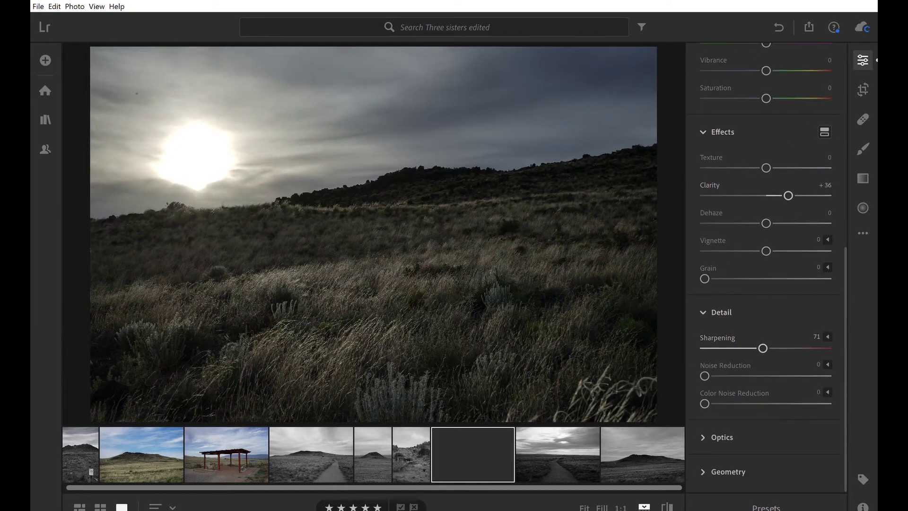
pyautogui.scroll(4, 766, 265)
pyautogui.moveTo(766, 371)
pyautogui.mouseDown()
pyautogui.moveTo(793, 371)
pyautogui.moveTo(759, 371)
pyautogui.mouseUp()
pyautogui.scroll(5, 766, 265)
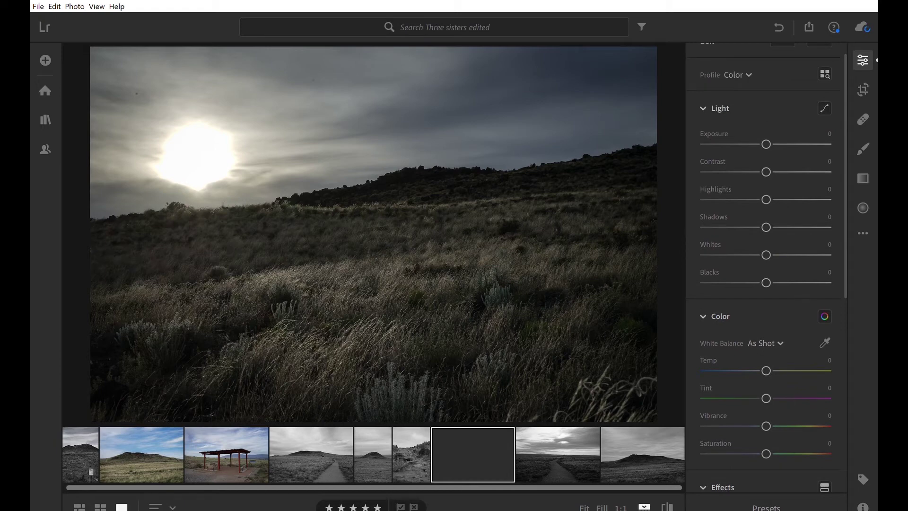
pyautogui.scroll(1, 766, 265)
pyautogui.moveTo(767, 192); pyautogui.dragTo(764, 164)
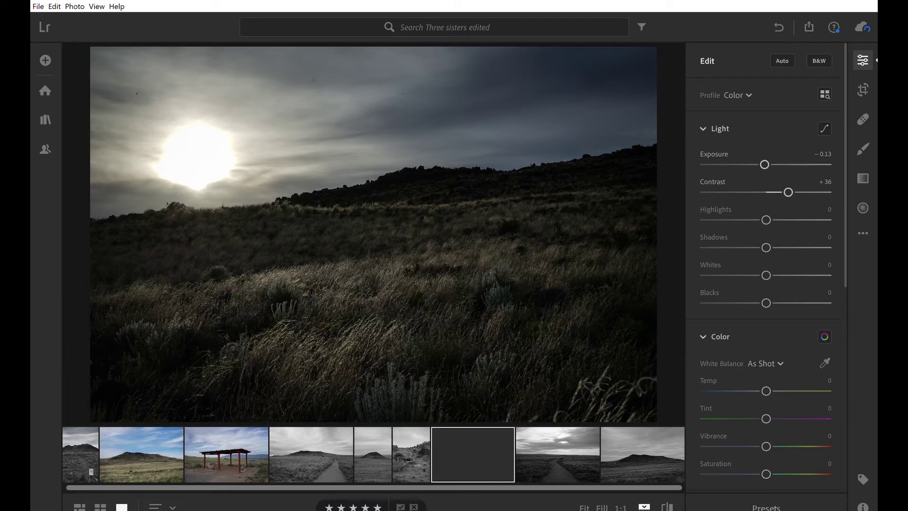
# Add a radial gradient around the sun in the low-sun grassland photo and centre it on the bright disc
pyautogui.press('r')
pyautogui.click(189, 156)
pyautogui.moveTo(198, 151); pyautogui.dragTo(195, 199)
pyautogui.moveTo(220, 155); pyautogui.dragTo(248, 135)
pyautogui.press('e')
pyautogui.click(198, 143)
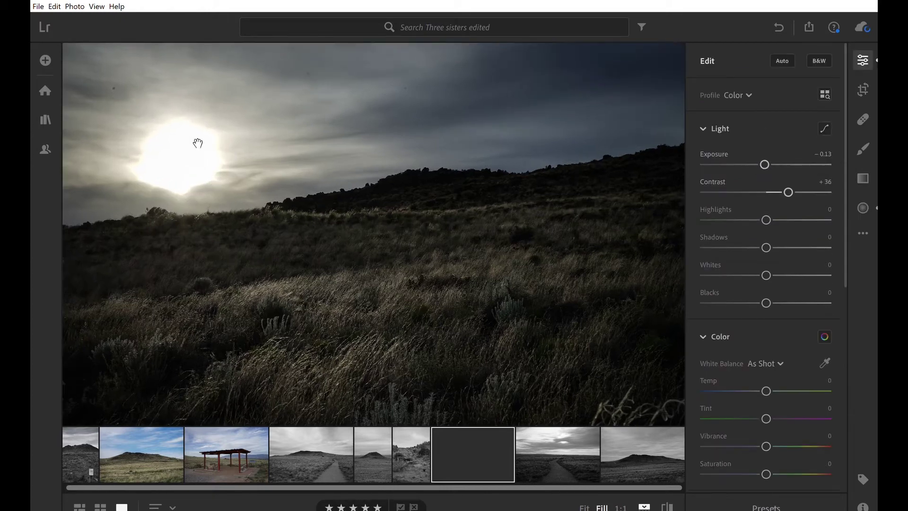
pyautogui.press('r')
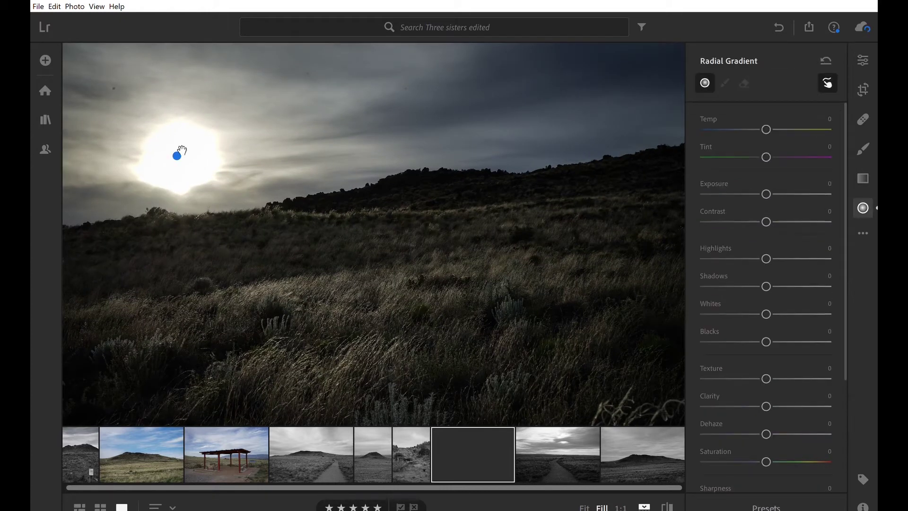
pyautogui.click(177, 155)
pyautogui.moveTo(182, 149); pyautogui.dragTo(186, 145)
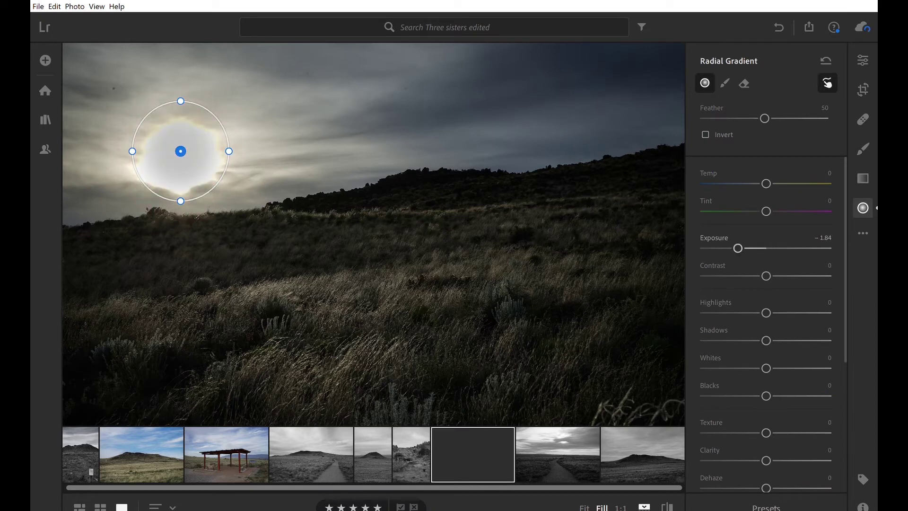
# Set the sun gradient's Exposure to −0.66 and Contrast to −72
pyautogui.scroll(-1, 765, 327)
pyautogui.moveTo(738, 240); pyautogui.dragTo(722, 271)
pyautogui.scroll(1, 794, 268)
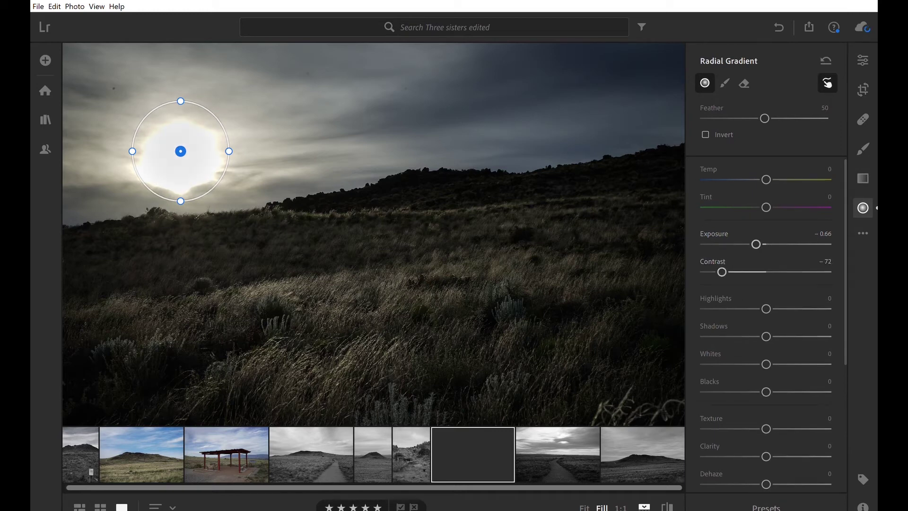
# Add a small radial gradient on the dark grass below the hillside, and enlarge the sun gradient to cover the surrounding glow
pyautogui.moveTo(638, 307); pyautogui.dragTo(662, 331)
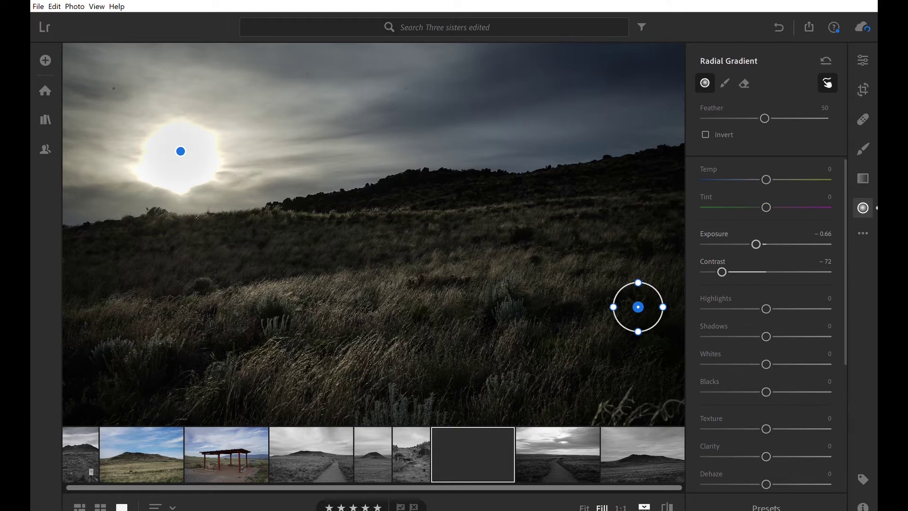
pyautogui.click(181, 151)
pyautogui.moveTo(182, 194); pyautogui.dragTo(182, 214)
pyautogui.moveTo(137, 142); pyautogui.dragTo(121, 142)
# Set the sun gradient's Blacks to +10 and Whites to −2
pyautogui.scroll(-5, 766, 308)
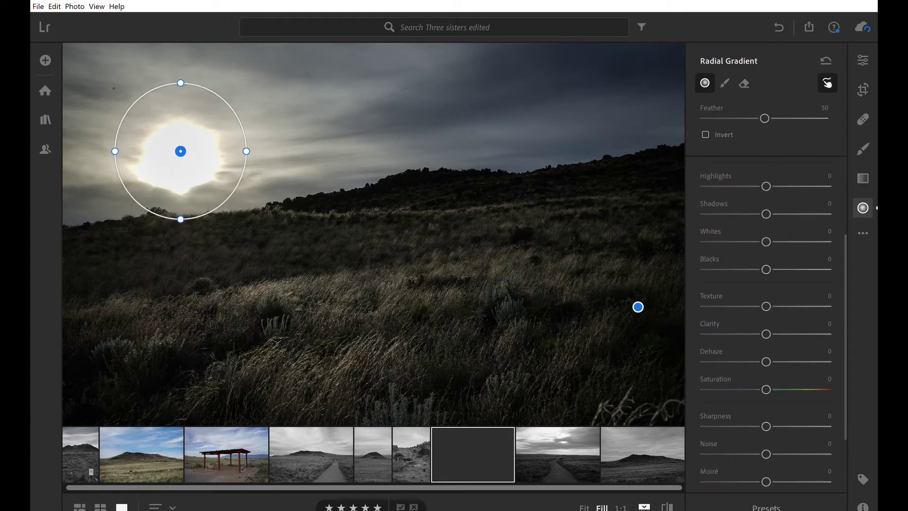
pyautogui.moveTo(766, 269)
pyautogui.mouseDown()
pyautogui.moveTo(725, 259)
pyautogui.moveTo(767, 259)
pyautogui.mouseUp()
pyautogui.scroll(1, 772, 269)
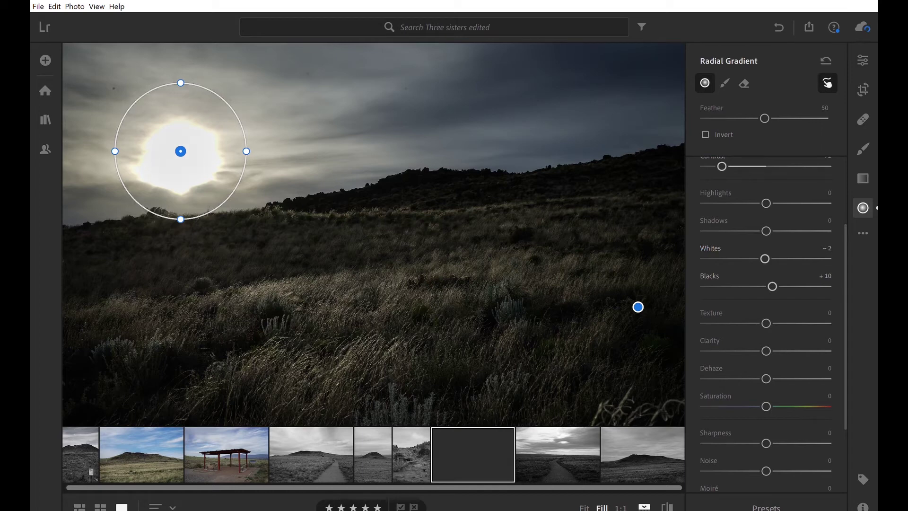
pyautogui.scroll(6, 764, 258)
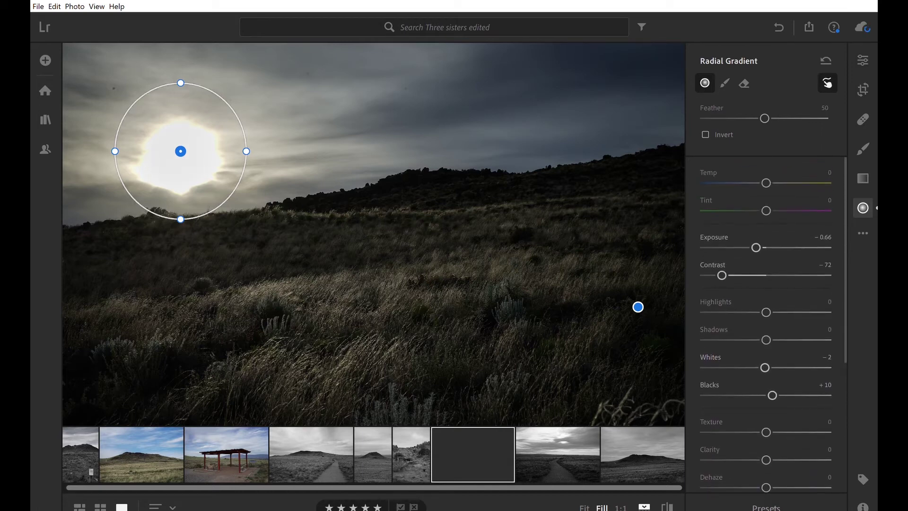
pyautogui.scroll(-3, 764, 213)
pyautogui.scroll(3, 765, 213)
# Set the sun gradient's Feather to 38, Temp to +11 and Saturation to +19, and return to the global edits
pyautogui.moveTo(764, 118)
pyautogui.mouseDown()
pyautogui.moveTo(733, 119)
pyautogui.moveTo(821, 118)
pyautogui.moveTo(750, 118)
pyautogui.mouseUp()
pyautogui.moveTo(766, 183)
pyautogui.mouseDown()
pyautogui.moveTo(723, 183)
pyautogui.moveTo(774, 184)
pyautogui.mouseUp()
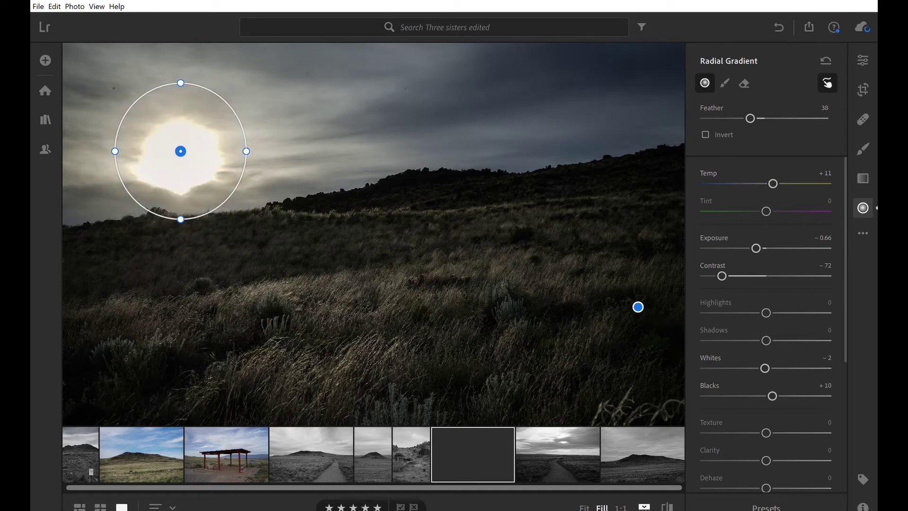
pyautogui.scroll(-3, 767, 308)
pyautogui.moveTo(766, 419); pyautogui.dragTo(777, 420)
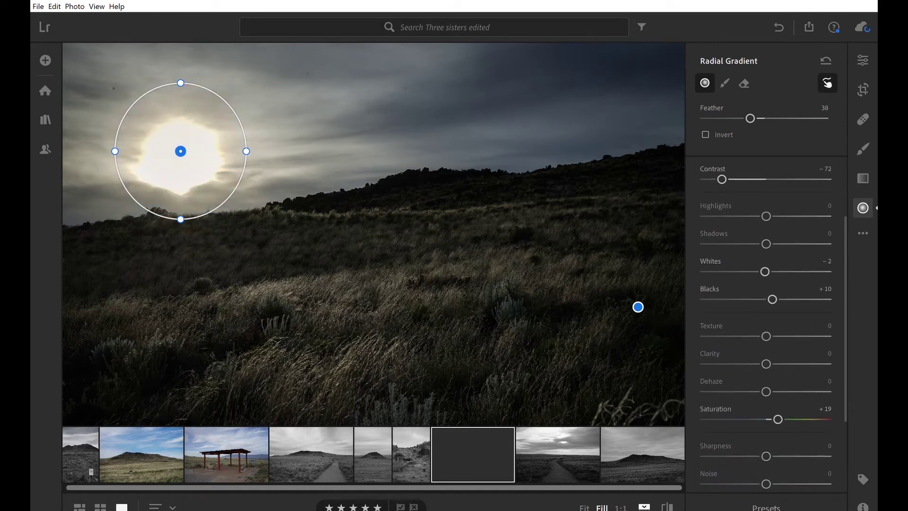
pyautogui.press('e')
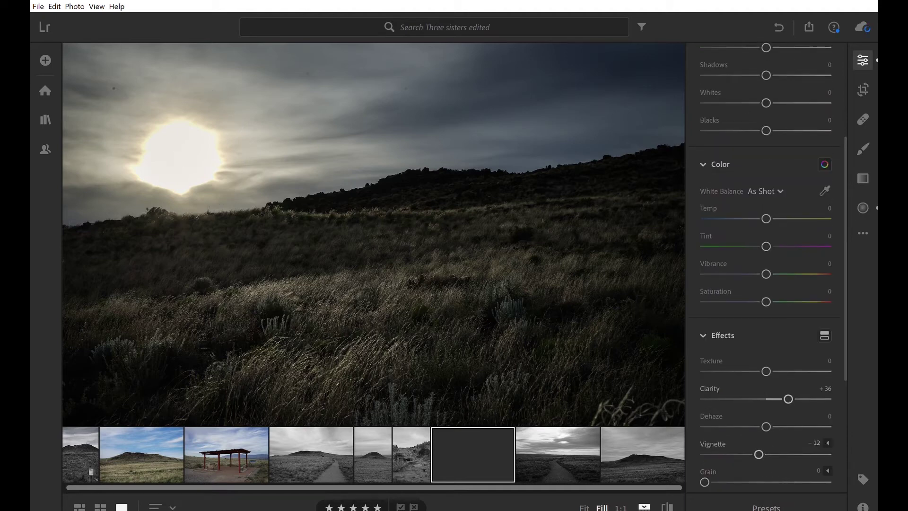
# Convert the low-sun photo to black and white, comparing it with the color version
pyautogui.scroll(5, 767, 265)
pyautogui.press('v')
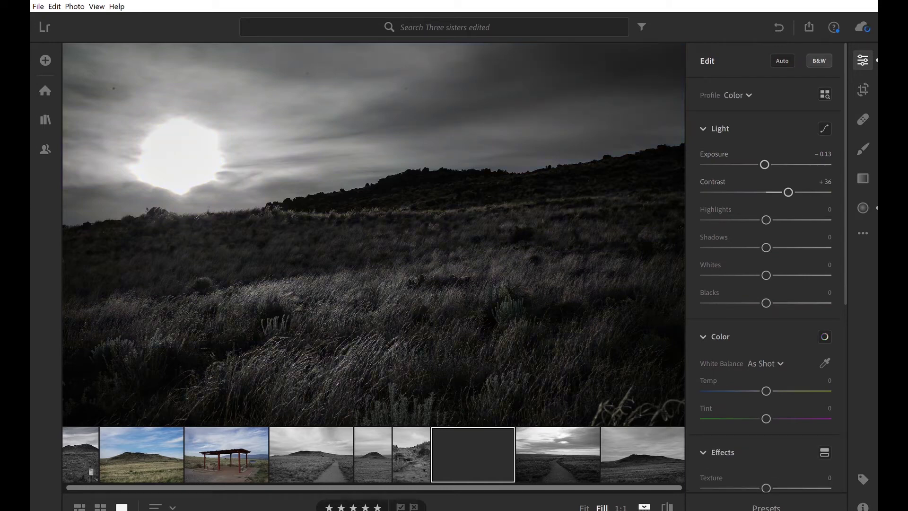
pyautogui.press('v')
pyautogui.press('v')
# On the neighbouring photo of the path under the cloudy sky, set Texture to +42 and raise Sharpening slightly
pyautogui.press('Right')
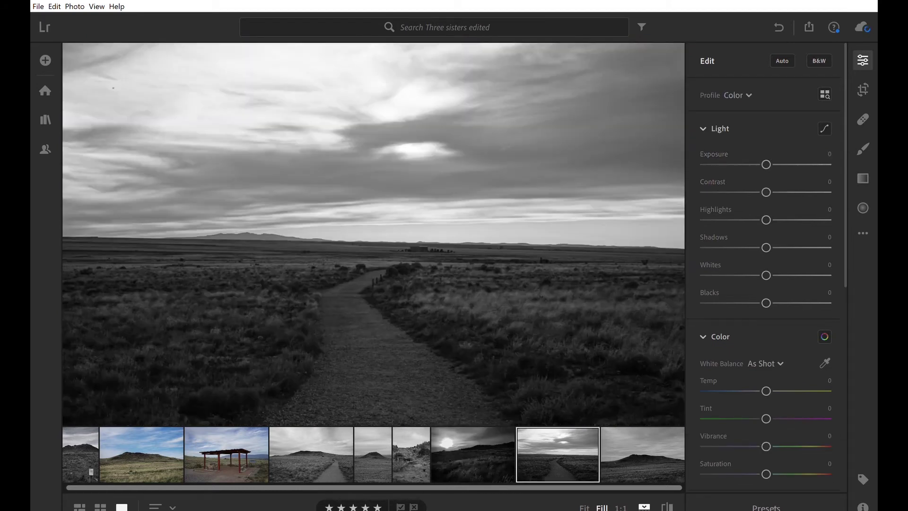
pyautogui.scroll(-3, 374, 234)
pyautogui.scroll(2, 373, 234)
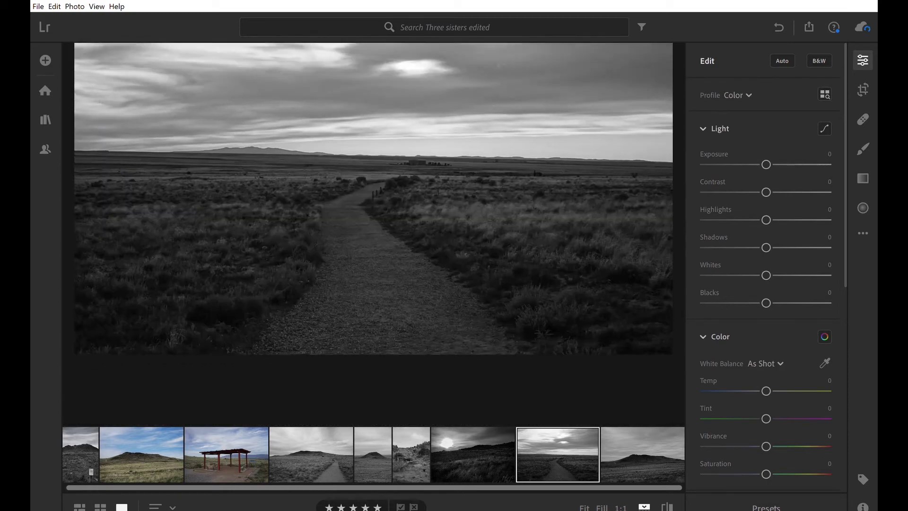
pyautogui.scroll(-7, 765, 267)
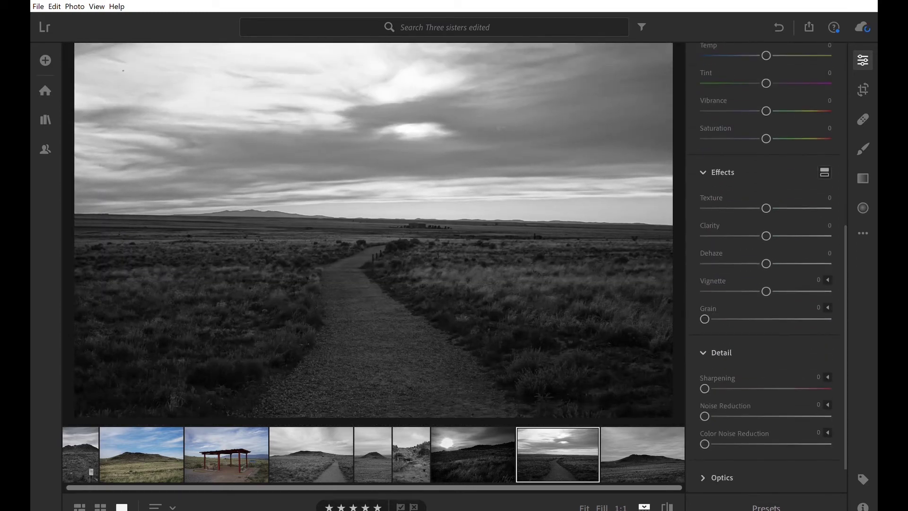
pyautogui.moveTo(766, 208); pyautogui.dragTo(792, 208)
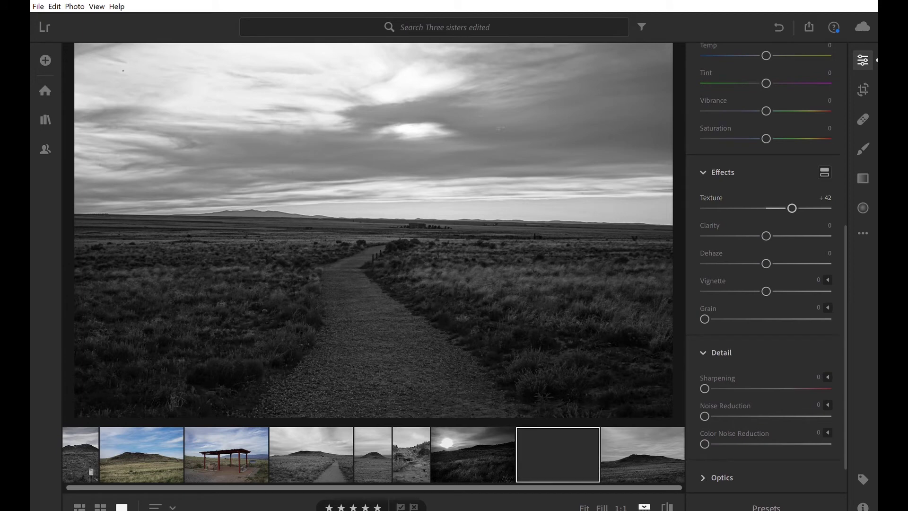
pyautogui.scroll(1, 766, 284)
pyautogui.moveTo(705, 394)
pyautogui.mouseDown()
pyautogui.moveTo(747, 393)
pyautogui.moveTo(722, 393)
pyautogui.mouseUp()
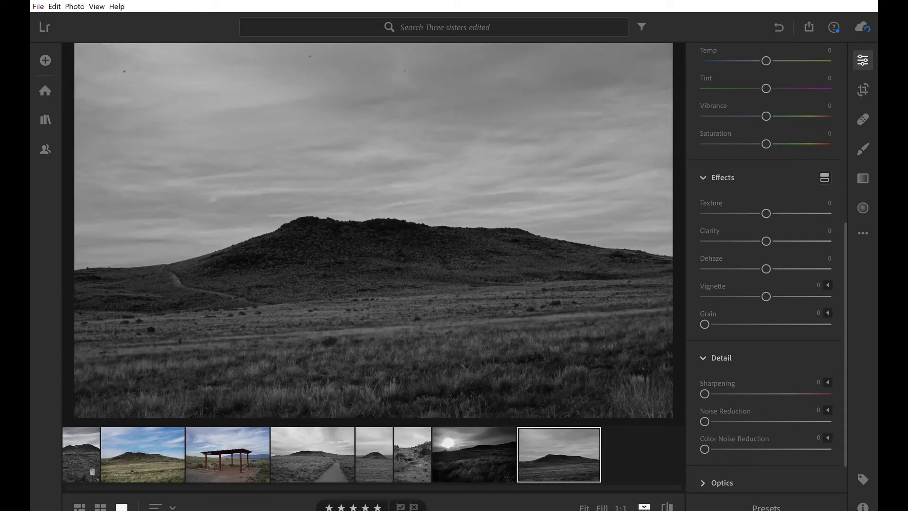
# Set Sharpening to 22 and Blacks to +41 on the black-and-white photo of the broad hill
pyautogui.moveTo(705, 394); pyautogui.dragTo(723, 394)
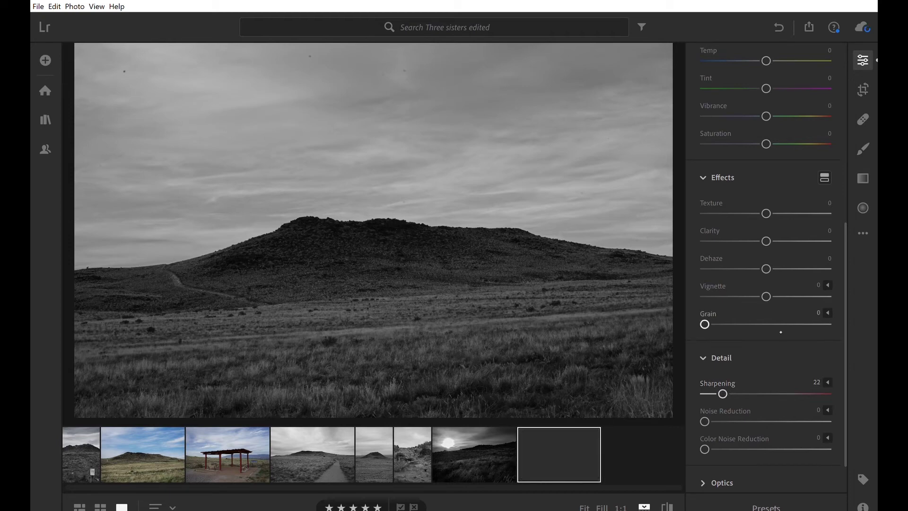
pyautogui.click(804, 358)
pyautogui.moveTo(845, 330); pyautogui.dragTo(817, 182)
pyautogui.moveTo(766, 302); pyautogui.dragTo(791, 302)
# Set the black-and-white hill photo's Texture to +31 and Clarity to +11
pyautogui.scroll(-5, 774, 371)
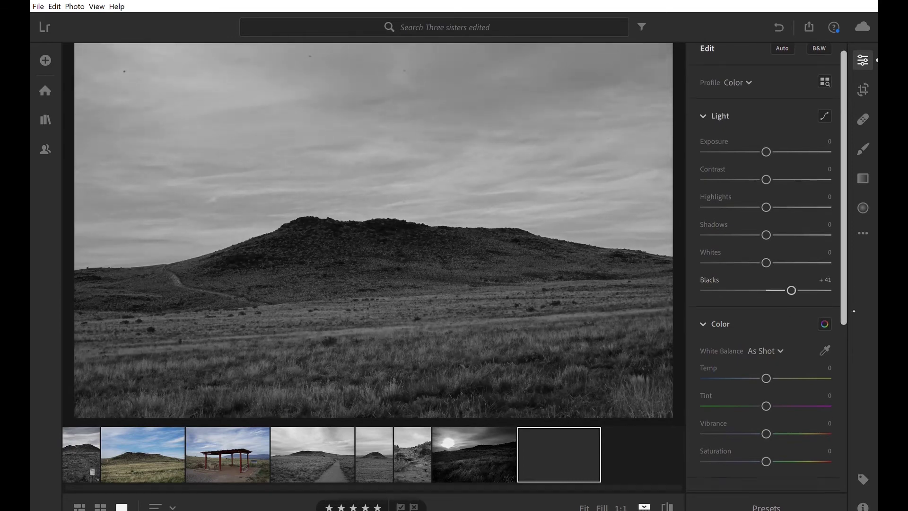
pyautogui.moveTo(766, 363); pyautogui.dragTo(787, 395)
pyautogui.scroll(-3, 766, 418)
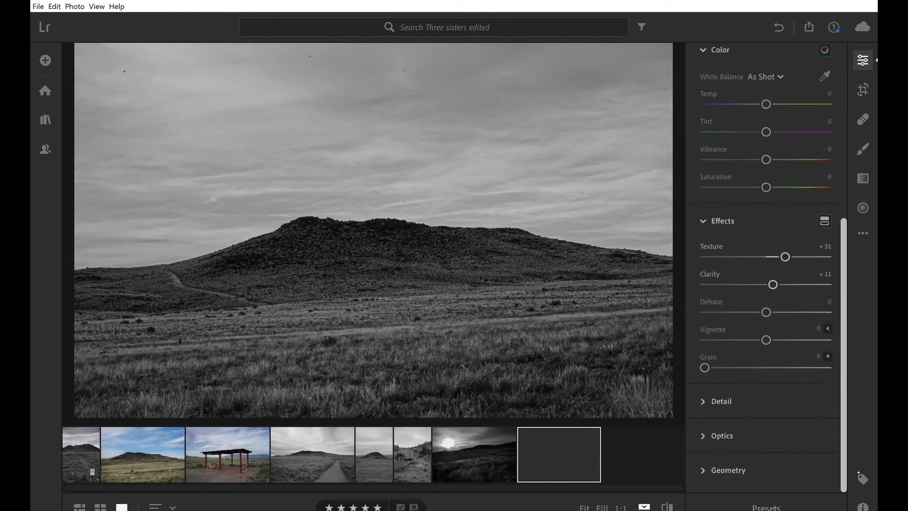
# Brighten the black-and-white hill photo with Exposure +0.73 and Contrast +6
pyautogui.click(721, 401)
pyautogui.scroll(10, 804, 185)
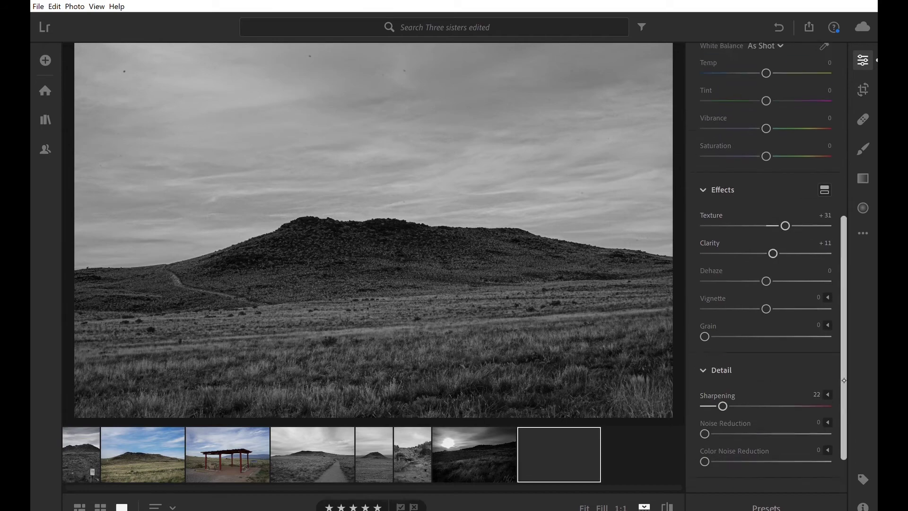
pyautogui.moveTo(791, 165); pyautogui.dragTo(770, 192)
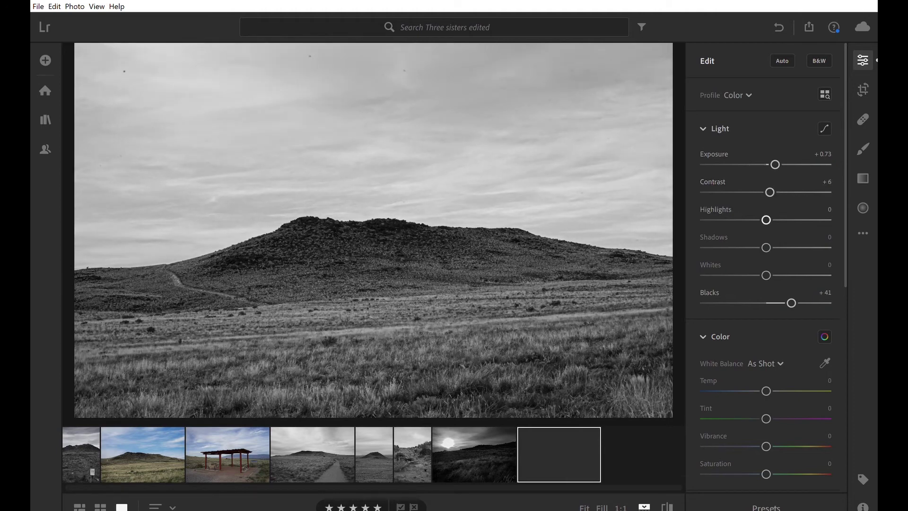
# Convert the red shelter photo and the color photo of the hill under blue sky to black and white
pyautogui.click(228, 454)
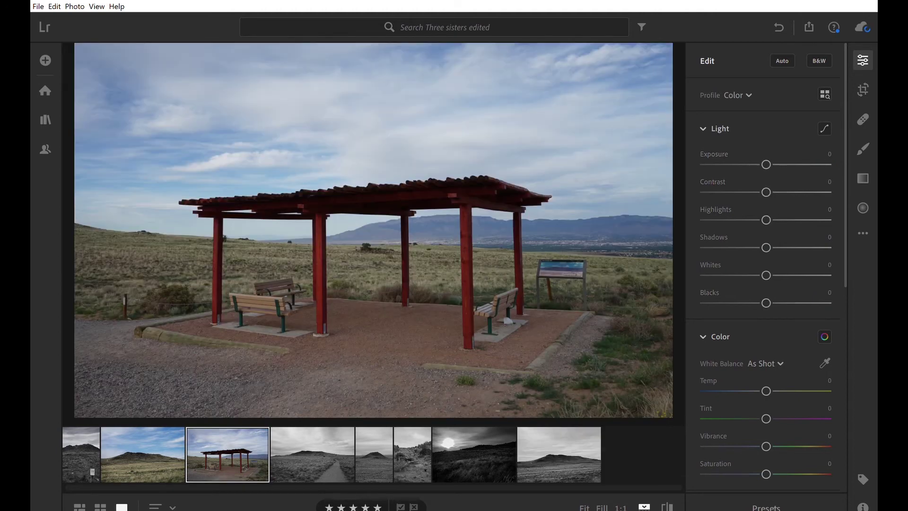
pyautogui.press('v')
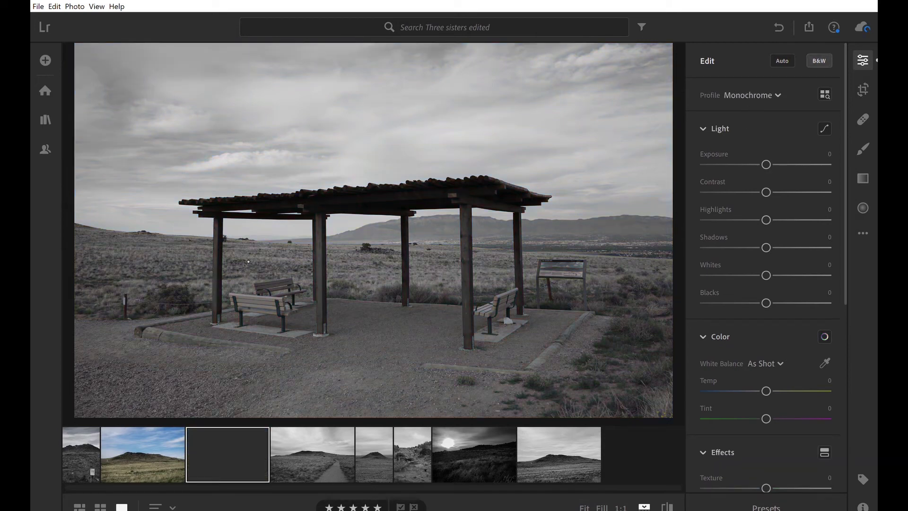
pyautogui.press('Right')
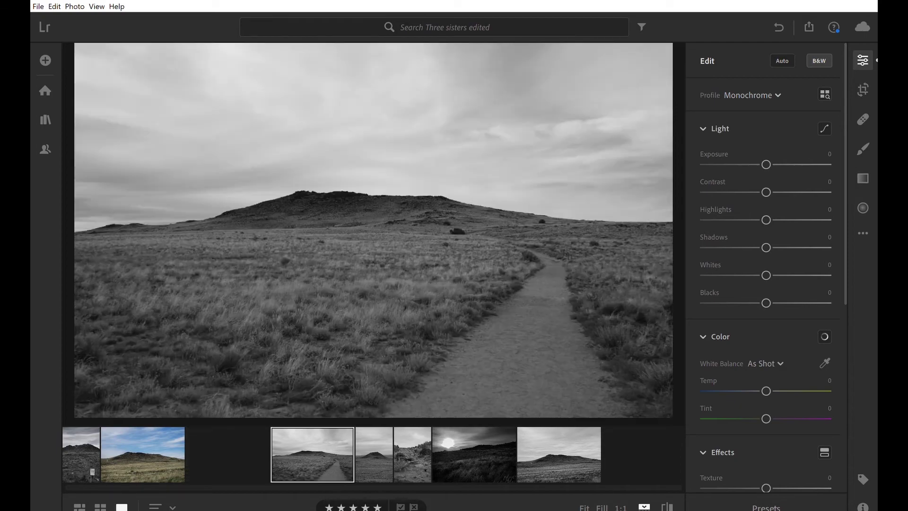
pyautogui.click(163, 474)
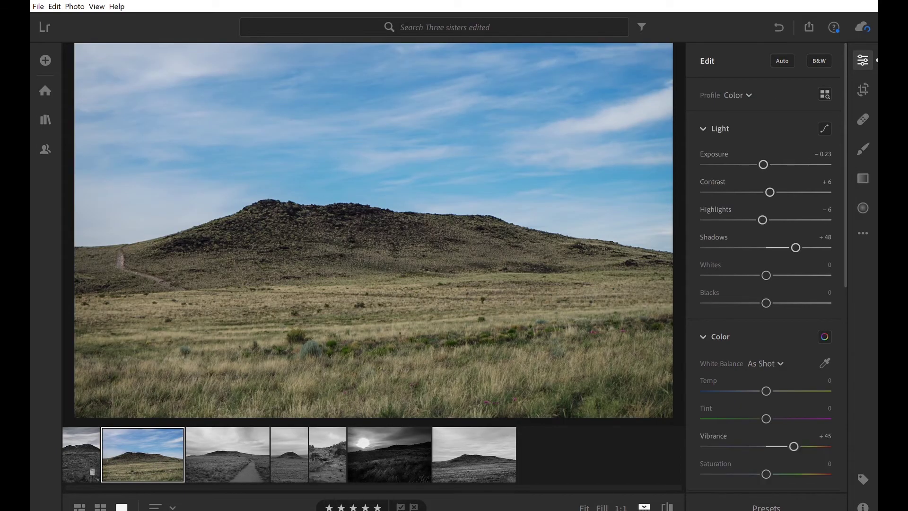
pyautogui.press('v')
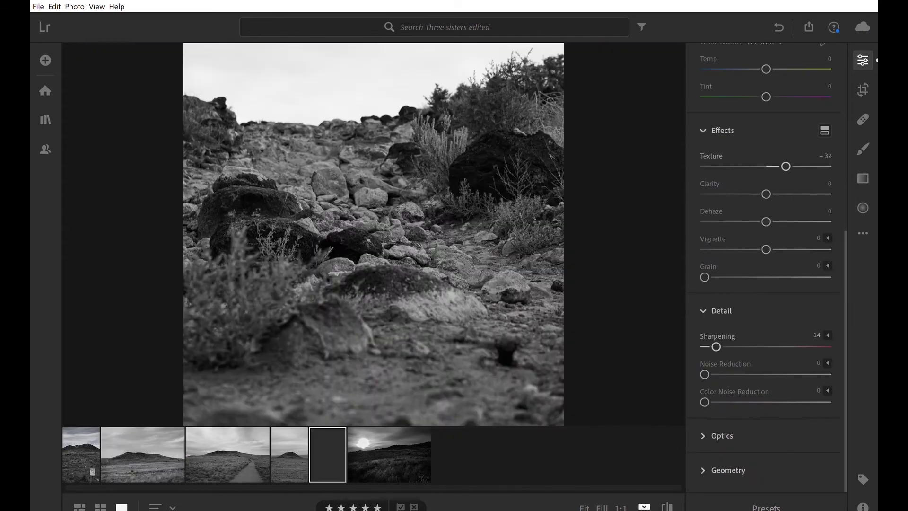
# Add the forked trail, white rock and open plain photos from the Three sisters volcanos album to Three sisters edited
pyautogui.click(45, 120)
pyautogui.click(141, 420)
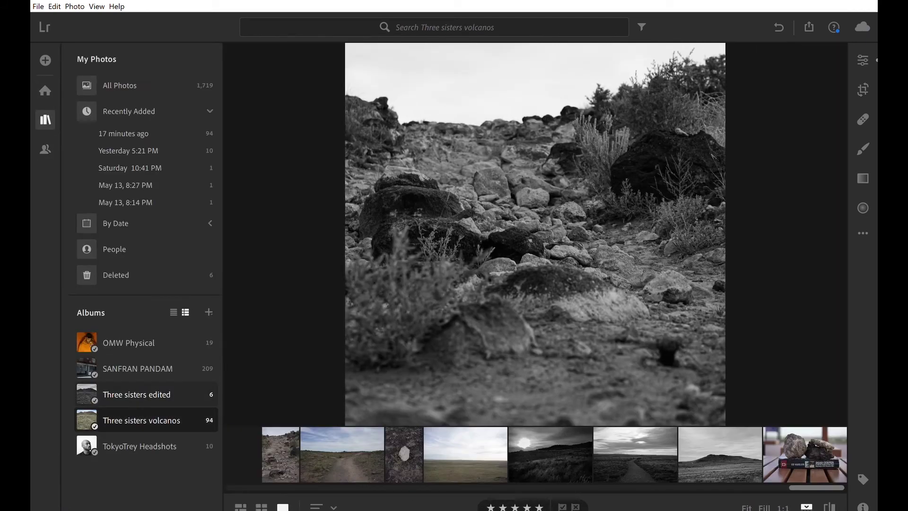
pyautogui.moveTo(242, 454); pyautogui.dragTo(161, 396)
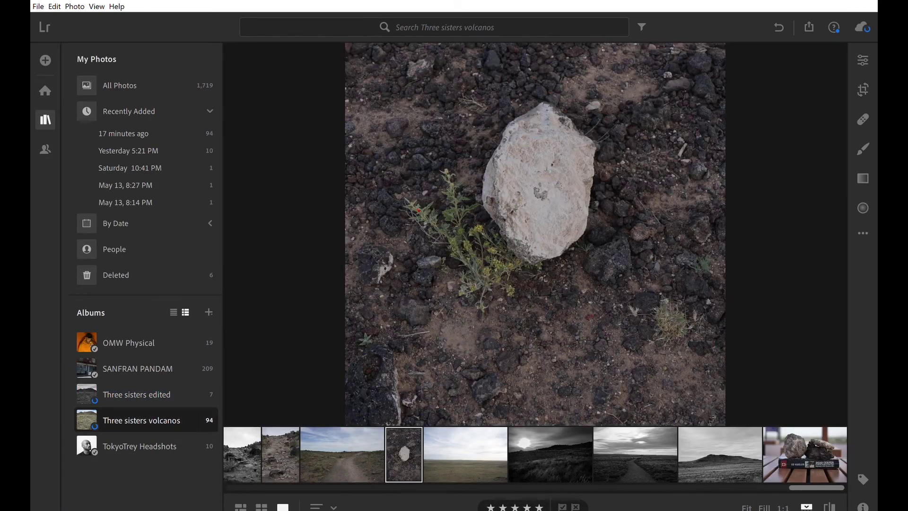
pyautogui.moveTo(355, 468); pyautogui.dragTo(156, 395)
pyautogui.moveTo(452, 458); pyautogui.dragTo(151, 396)
# Open the forked trail photo in the Three sisters edited album and convert it to black and white
pyautogui.click(150, 395)
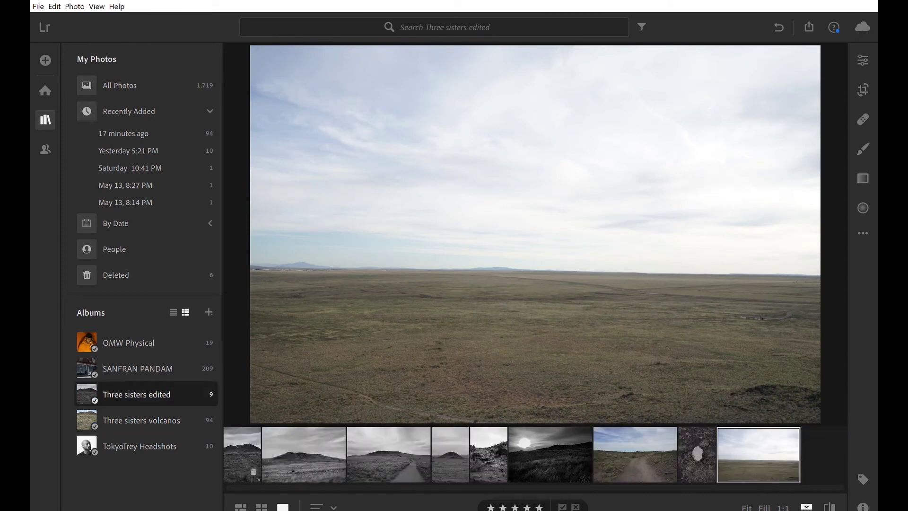
pyautogui.click(634, 455)
pyautogui.press('e')
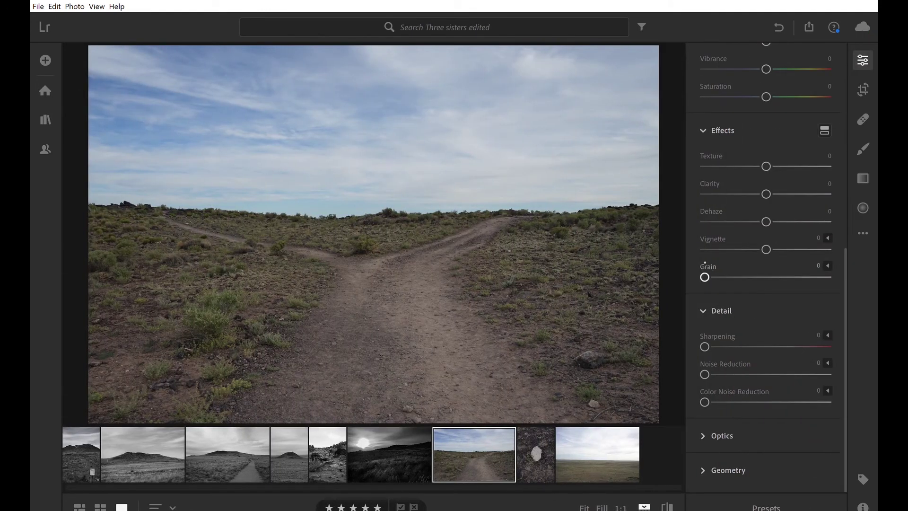
pyautogui.moveTo(855, 273); pyautogui.dragTo(851, 67)
pyautogui.press('v')
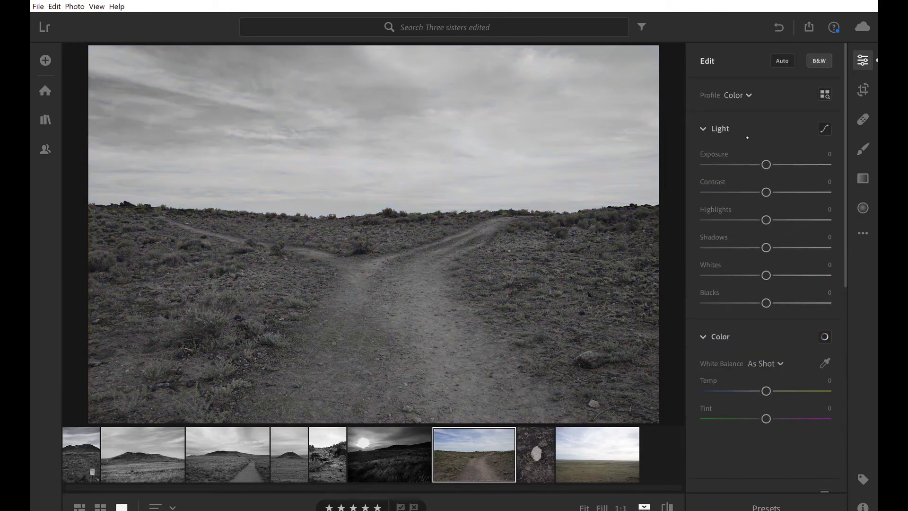
# Set the forked trail photo's Temp to −16, Texture to +40 and Clarity to +3
pyautogui.click(746, 134)
pyautogui.moveTo(766, 218); pyautogui.dragTo(757, 271)
pyautogui.moveTo(766, 314); pyautogui.dragTo(805, 315)
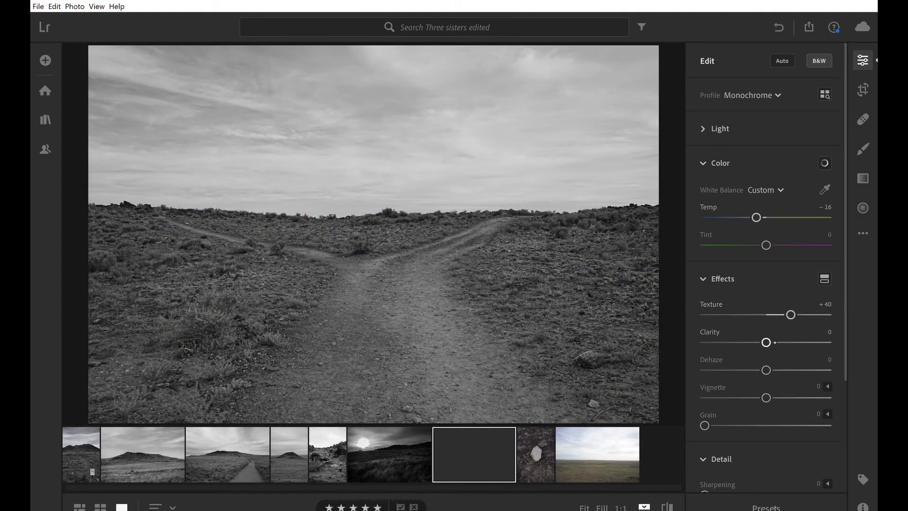
pyautogui.moveTo(766, 342)
pyautogui.mouseDown()
pyautogui.moveTo(800, 342)
pyautogui.moveTo(777, 341)
pyautogui.mouseUp()
# Set the forked trail photo's Sharpening to 10 and Vignette to −13
pyautogui.scroll(-3, 724, 434)
pyautogui.moveTo(705, 346); pyautogui.dragTo(713, 346)
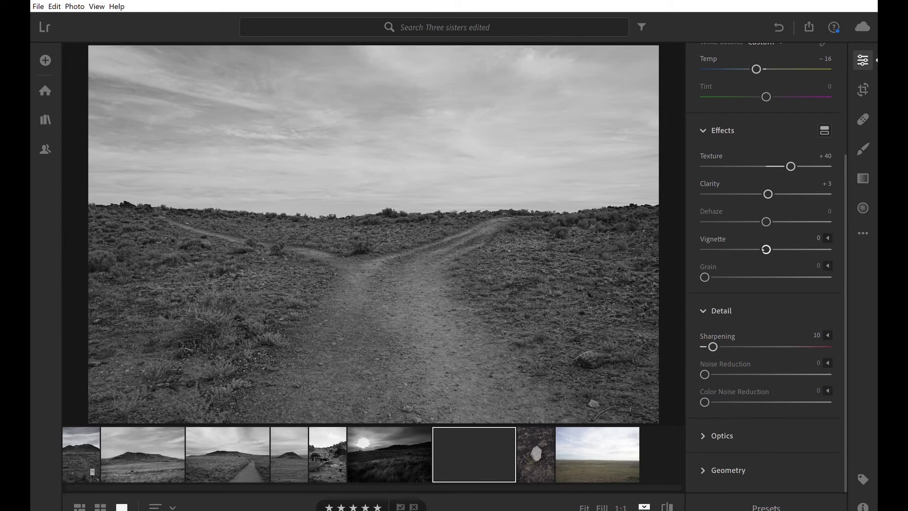
pyautogui.moveTo(766, 249); pyautogui.dragTo(758, 249)
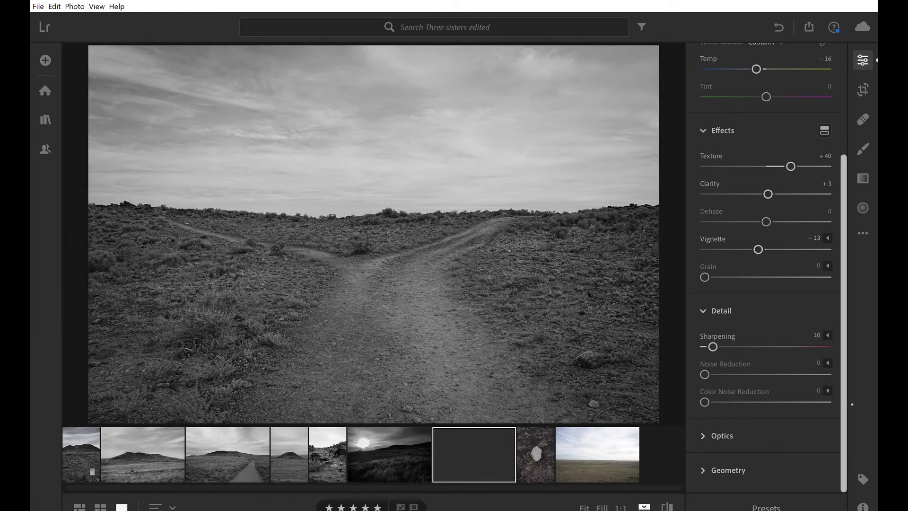
# Adjust the forked trail photo's Contrast and lower its Highlights
pyautogui.scroll(6, 852, 405)
pyautogui.moveTo(766, 192); pyautogui.dragTo(739, 219)
# Open the white rock photo, try it in black and white, and return it to color
pyautogui.press('Right')
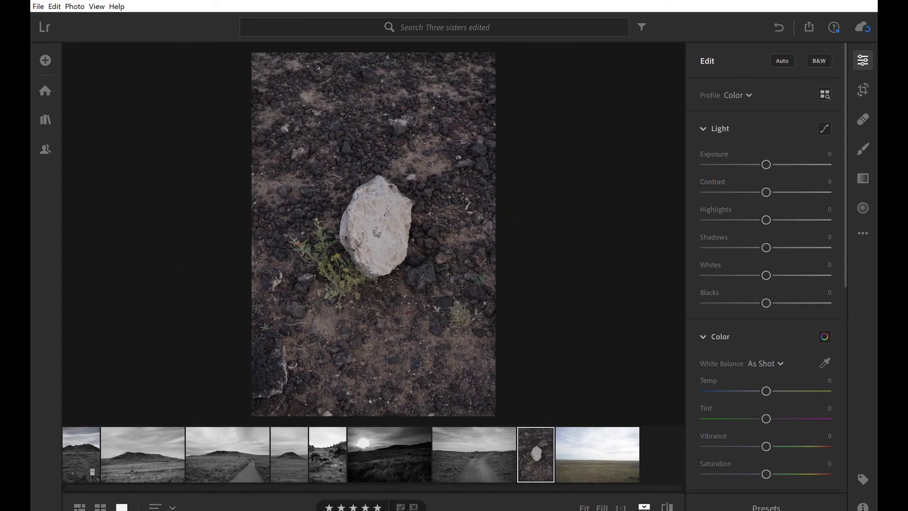
pyautogui.press('v')
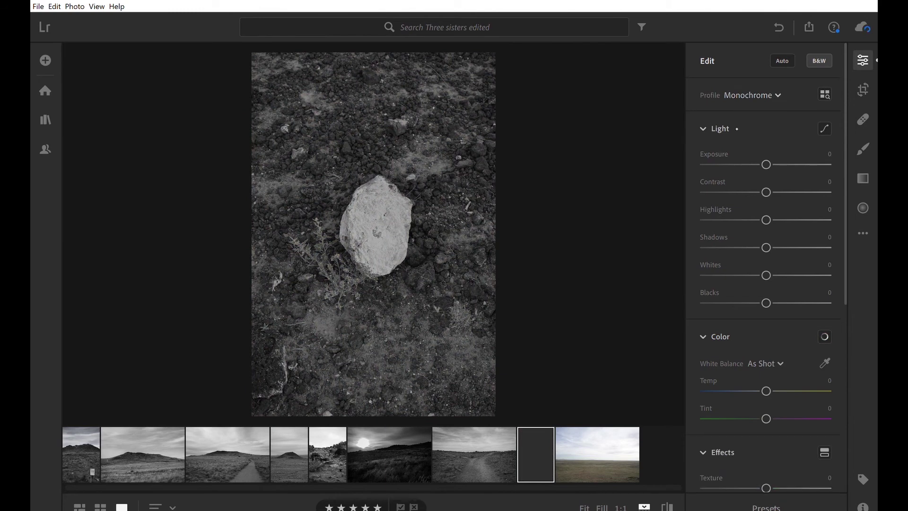
pyautogui.press('v')
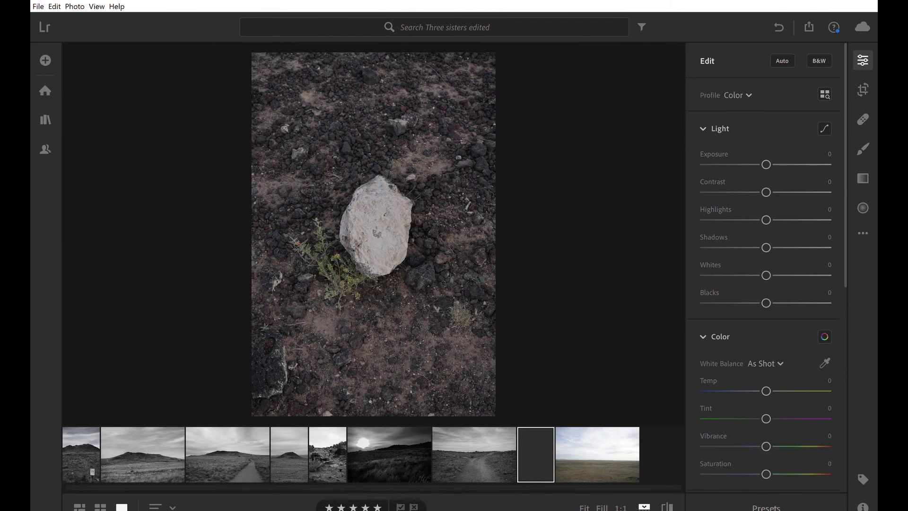
# Set the white rock photo's Vibrance and Saturation to +38 and its Temp to +2
pyautogui.moveTo(766, 474); pyautogui.dragTo(800, 474)
pyautogui.moveTo(766, 446); pyautogui.dragTo(790, 474)
pyautogui.moveTo(767, 391); pyautogui.dragTo(762, 391)
pyautogui.doubleClick(763, 390)
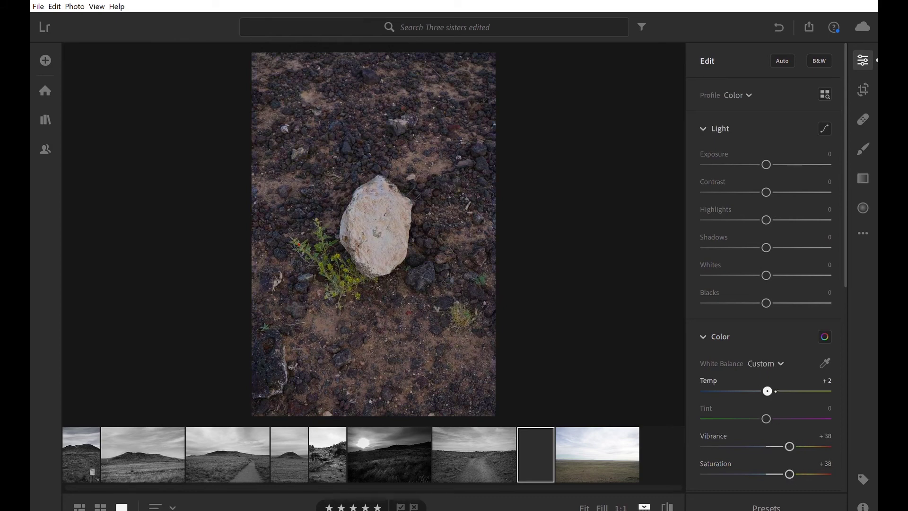
# Set the white rock photo's Texture to +17 and Sharpening to 10
pyautogui.scroll(-5, 762, 391)
pyautogui.moveTo(766, 235); pyautogui.dragTo(776, 235)
pyautogui.moveTo(705, 415); pyautogui.dragTo(713, 415)
pyautogui.scroll(-2, 766, 284)
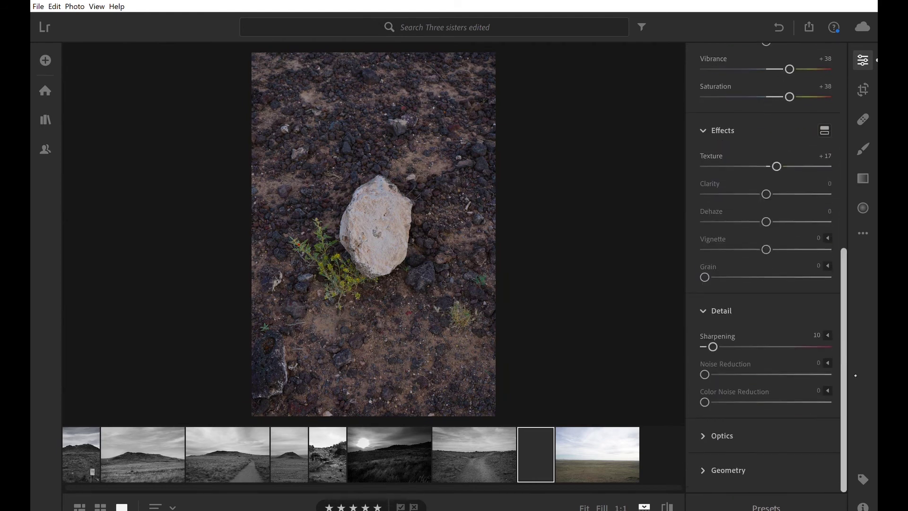
# Convert the open plain photo to black and white and set its Contrast to +44 and Exposure to −0.88
pyautogui.press('Right')
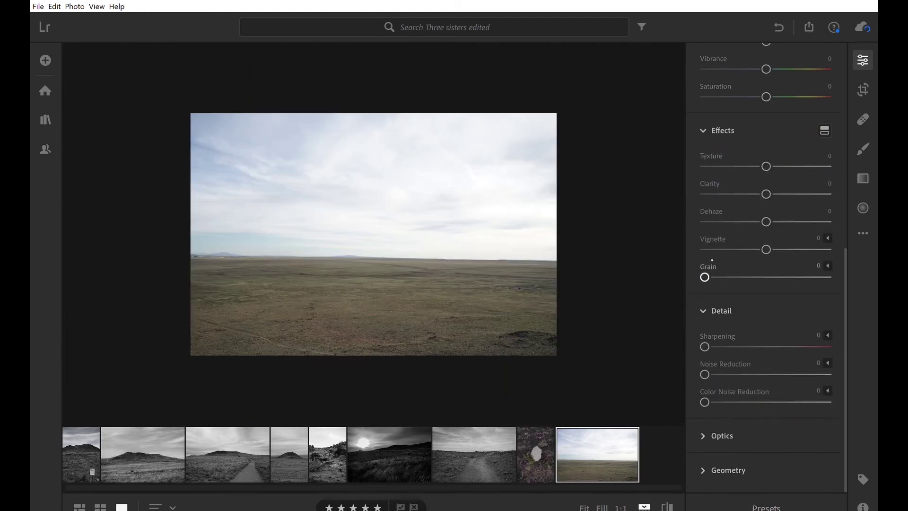
pyautogui.press('v')
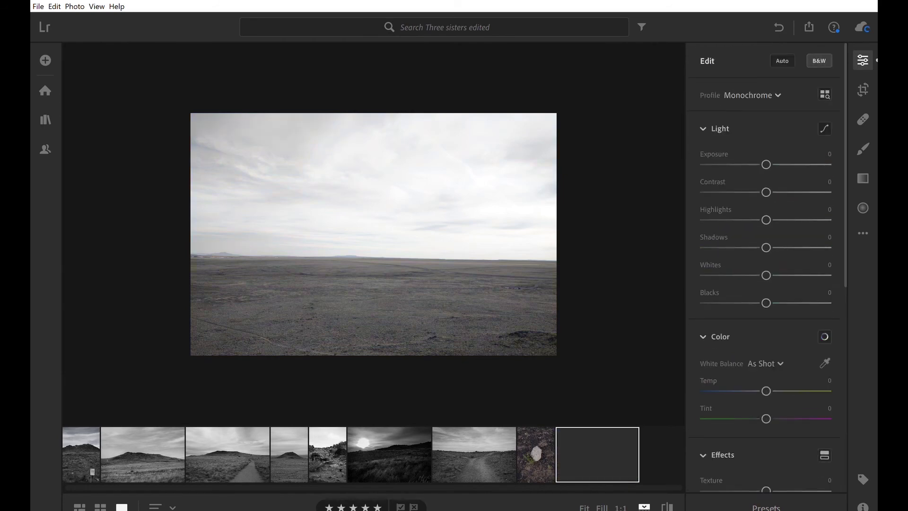
pyautogui.moveTo(766, 192); pyautogui.dragTo(793, 192)
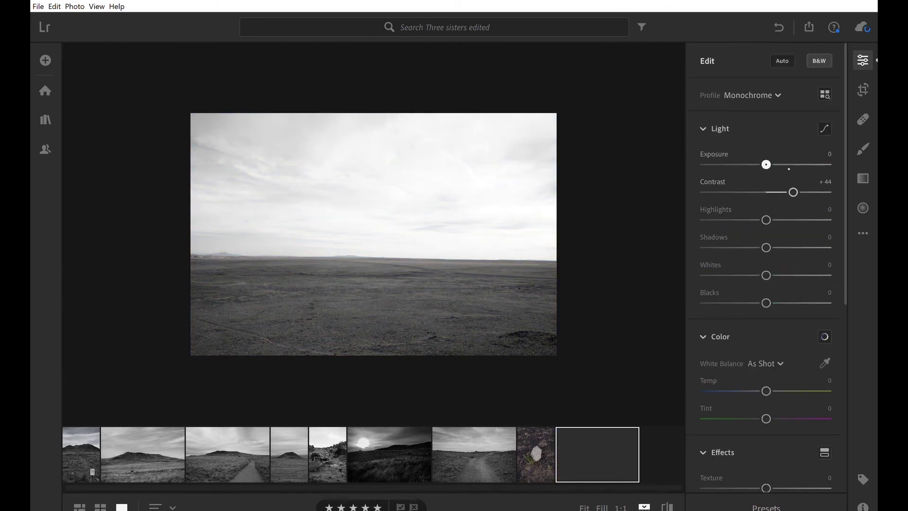
pyautogui.moveTo(766, 164); pyautogui.dragTo(755, 164)
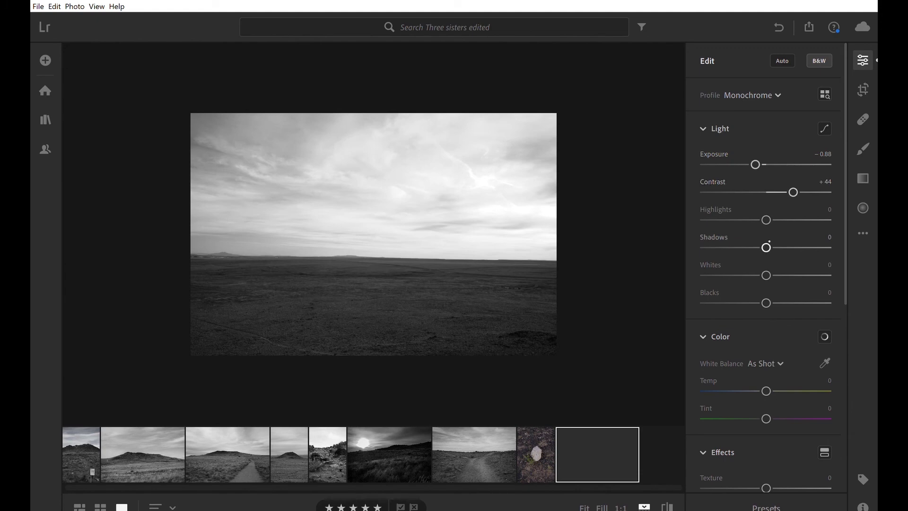
# Set the open plain photo's Highlights to −79, Shadows to −18 and Temp to +6
pyautogui.moveTo(766, 247); pyautogui.dragTo(717, 220)
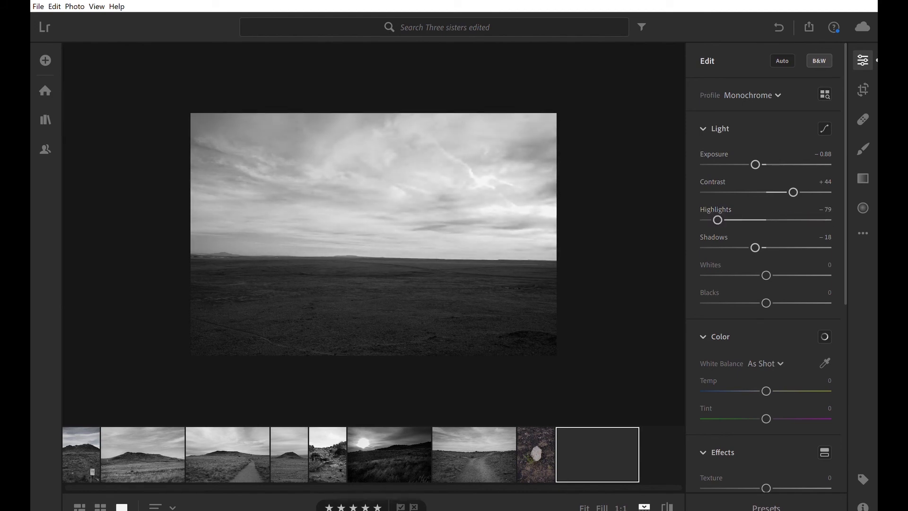
pyautogui.scroll(-4, 766, 236)
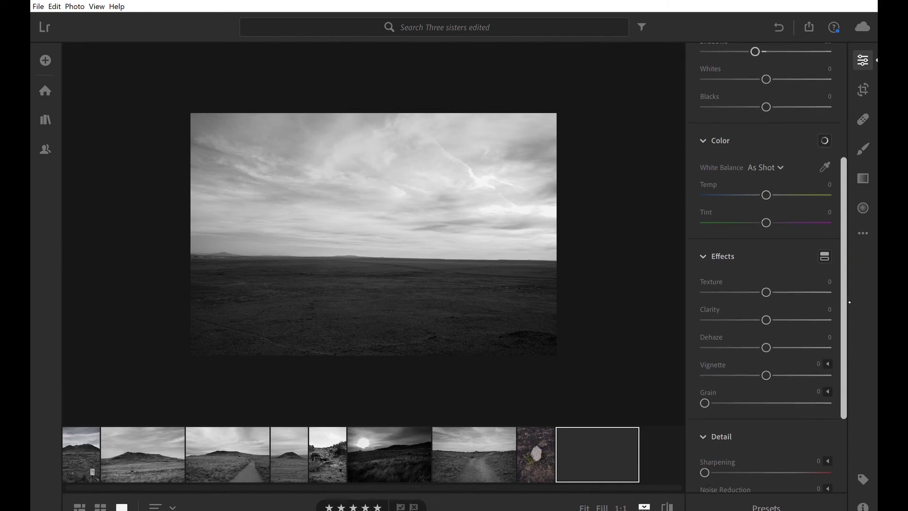
pyautogui.scroll(1, 766, 236)
pyautogui.moveTo(767, 233)
pyautogui.mouseDown()
pyautogui.moveTo(708, 234)
pyautogui.moveTo(781, 233)
pyautogui.moveTo(770, 234)
pyautogui.mouseUp()
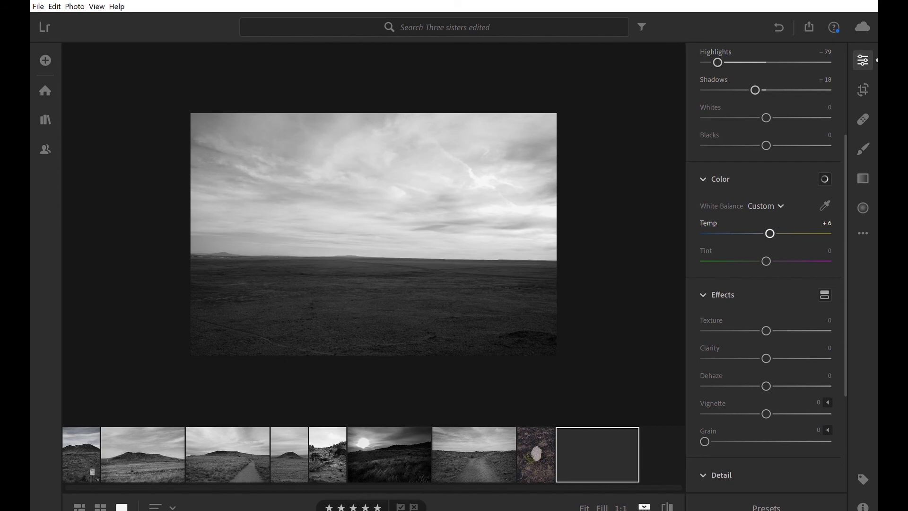
# Set the open plain photo's Texture to +17, Sharpening to 17 and Vignette to −12
pyautogui.scroll(-1, 770, 233)
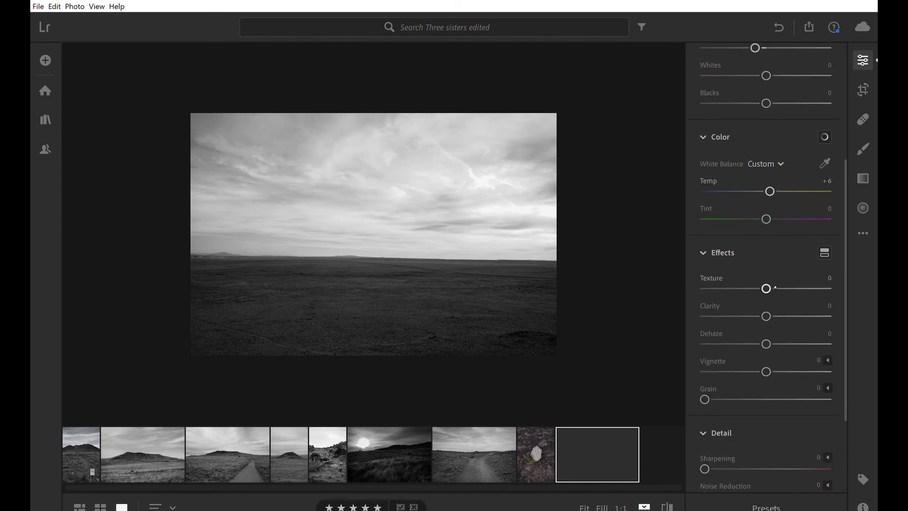
pyautogui.moveTo(766, 289); pyautogui.dragTo(777, 289)
pyautogui.moveTo(705, 469); pyautogui.dragTo(718, 469)
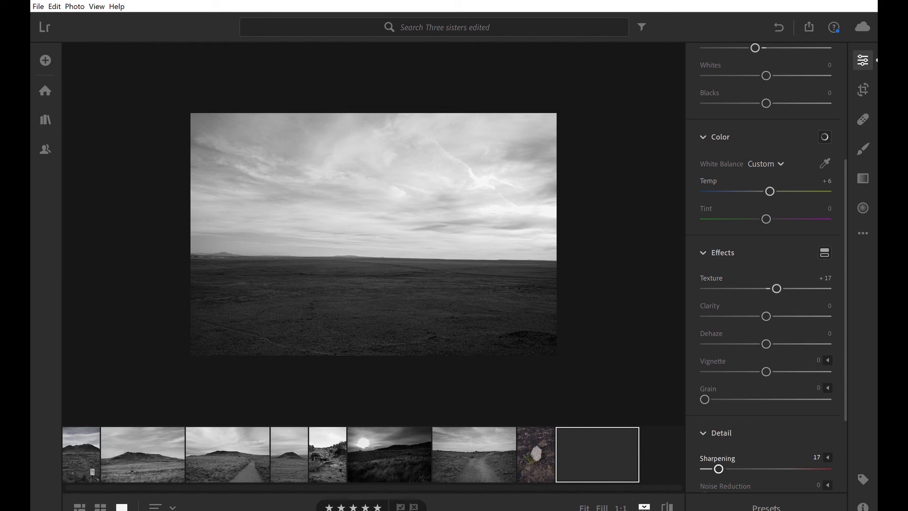
pyautogui.moveTo(766, 372); pyautogui.dragTo(759, 371)
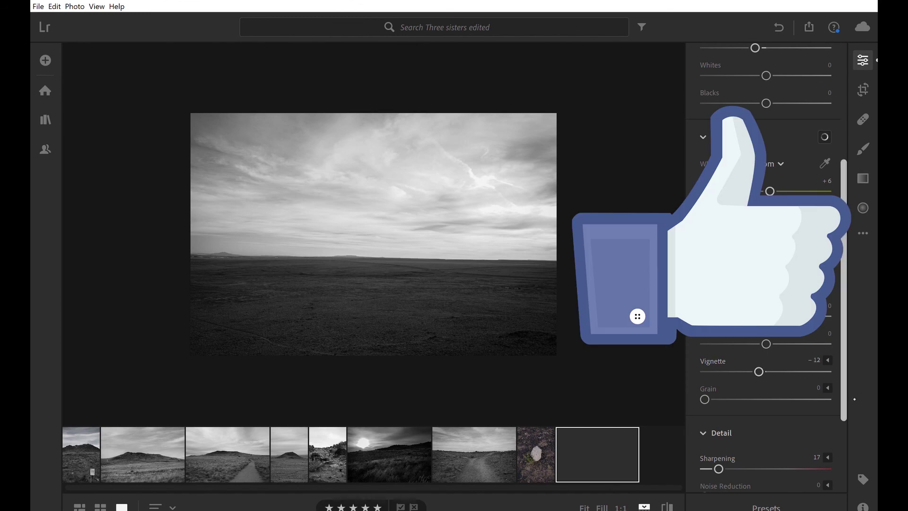
pyautogui.scroll(-3, 767, 275)
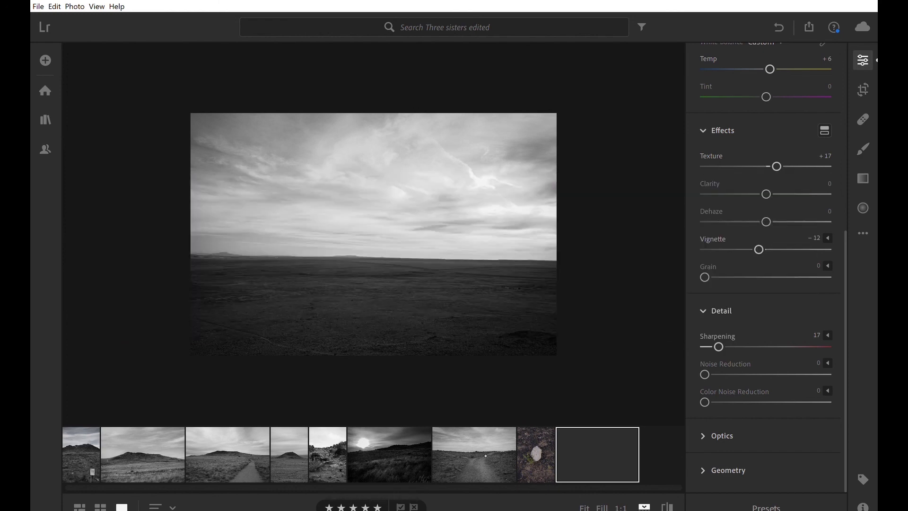
# Review the edited photos in the album back to the closed-area sign photo, and return to the open plain photo
pyautogui.press('Left')
pyautogui.press('Left')
pyautogui.press('Left')
pyautogui.press('Left')
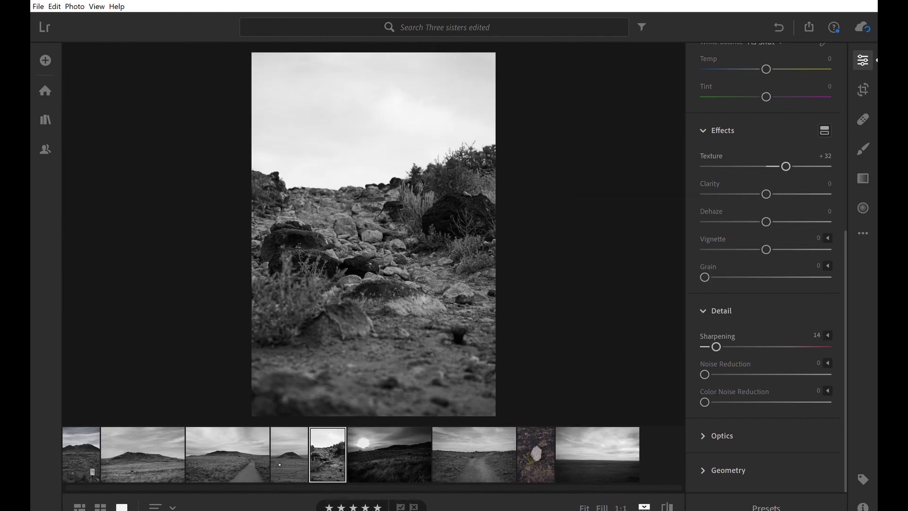
pyautogui.press('Left')
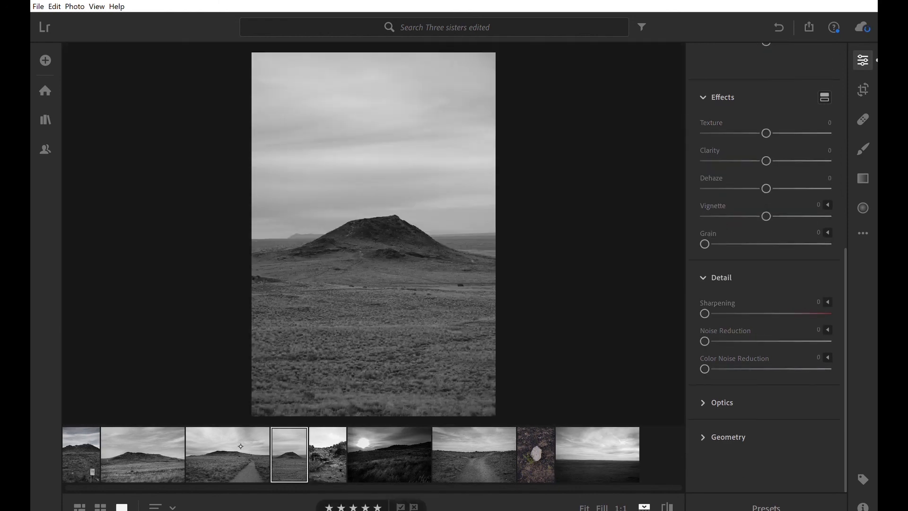
pyautogui.press('Left')
pyautogui.press('Left')
pyautogui.press('Left')
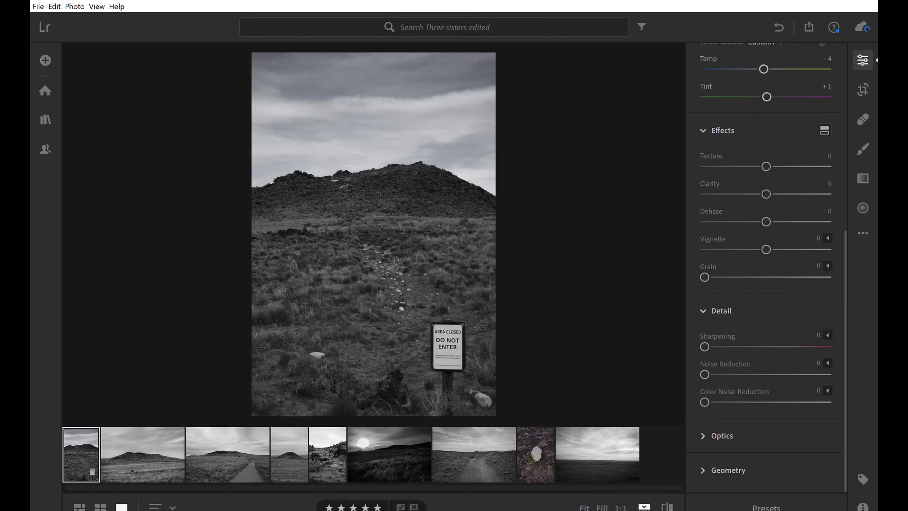
pyautogui.click(536, 454)
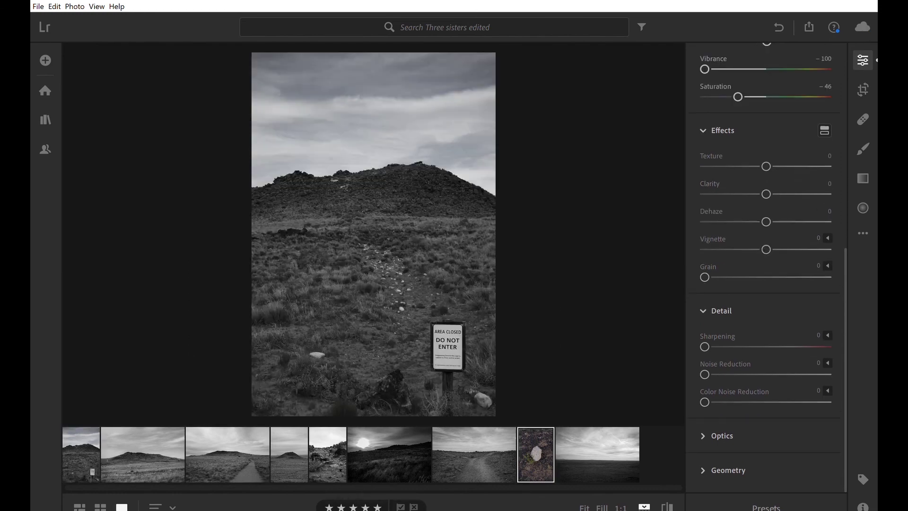
pyautogui.click(596, 449)
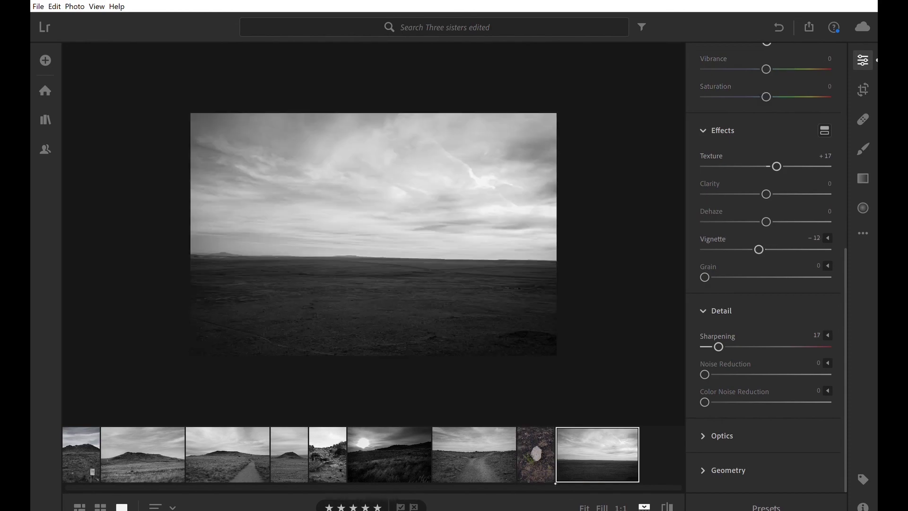